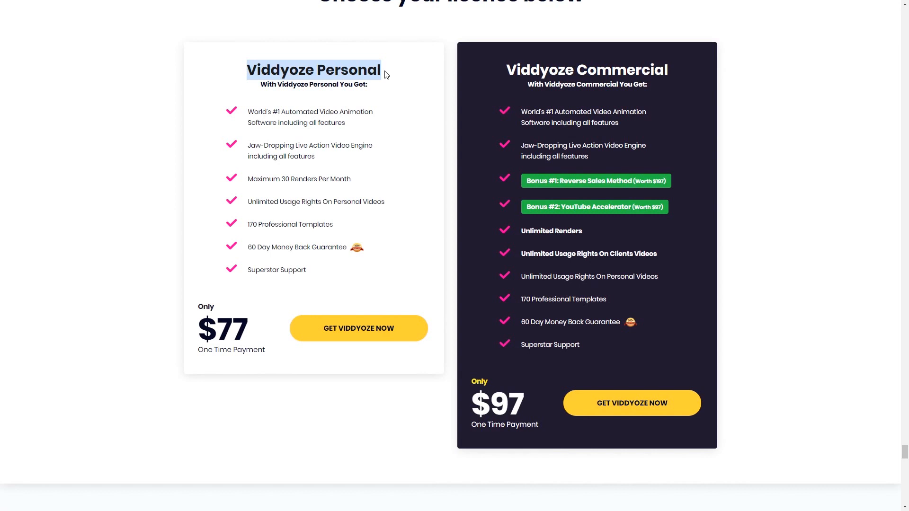
# Review the Viddyoze Commercial licence and its one-time payment terms on the pricing page.
pyautogui.moveTo(507, 68); pyautogui.dragTo(684, 71)
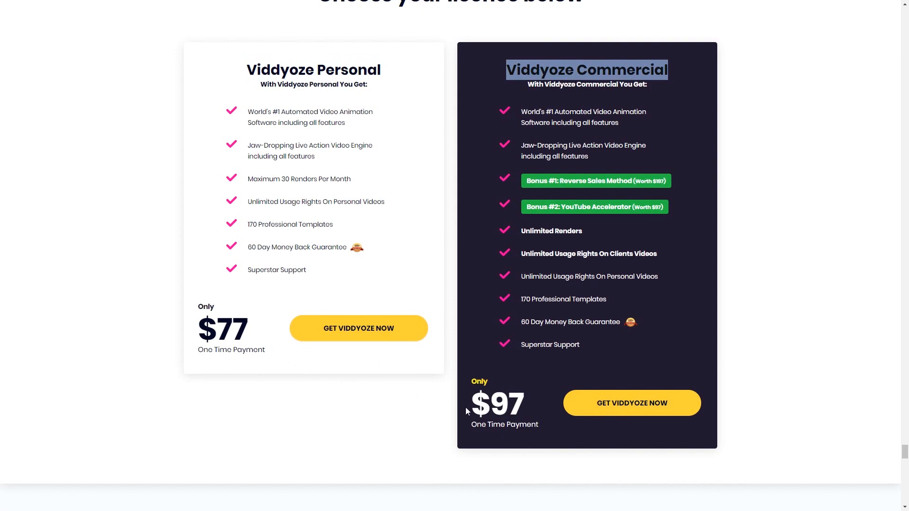
pyautogui.moveTo(469, 424); pyautogui.dragTo(539, 425)
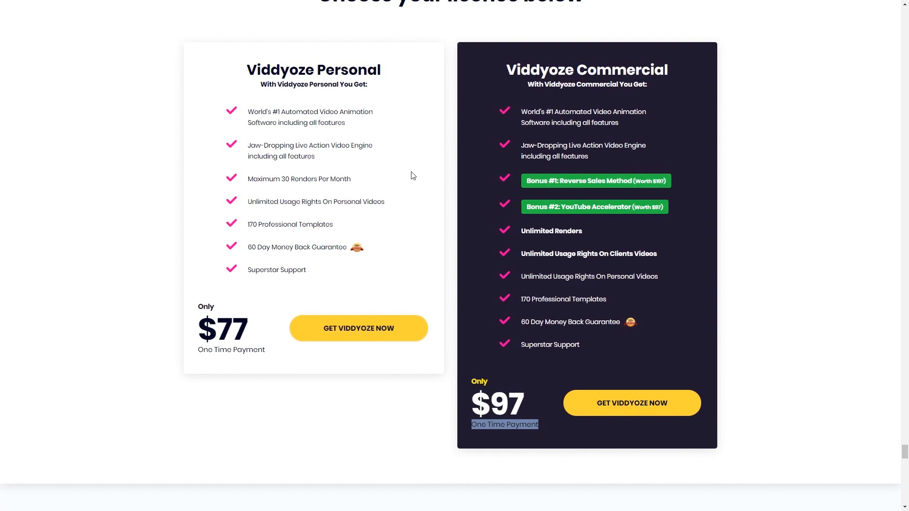
pyautogui.click(174, 199)
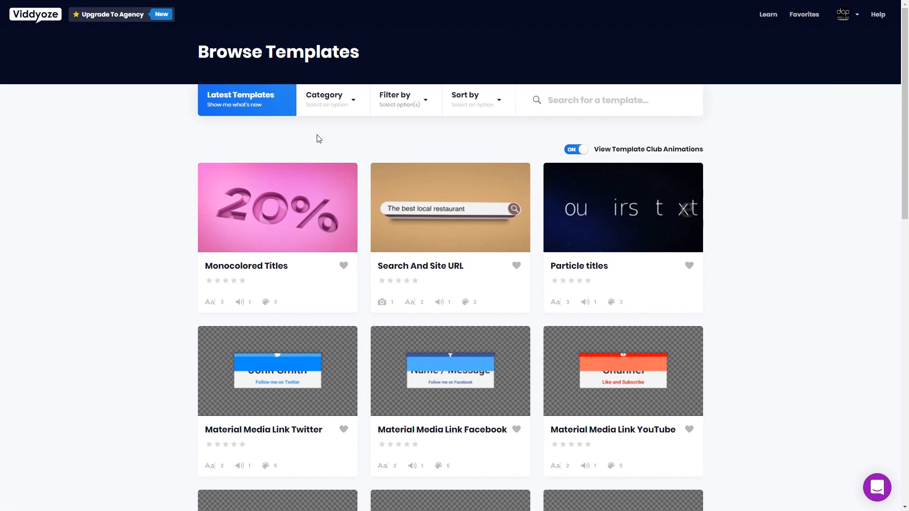
# Look through the template categories and preview the Material Media Link templates for Twitter, Facebook and YouTube.
pyautogui.click(341, 107)
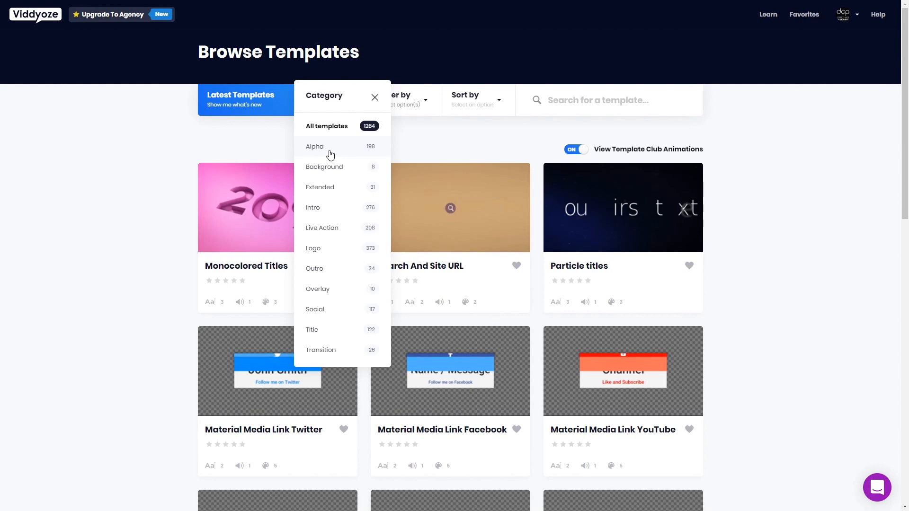
pyautogui.click(122, 346)
pyautogui.moveTo(286, 375)
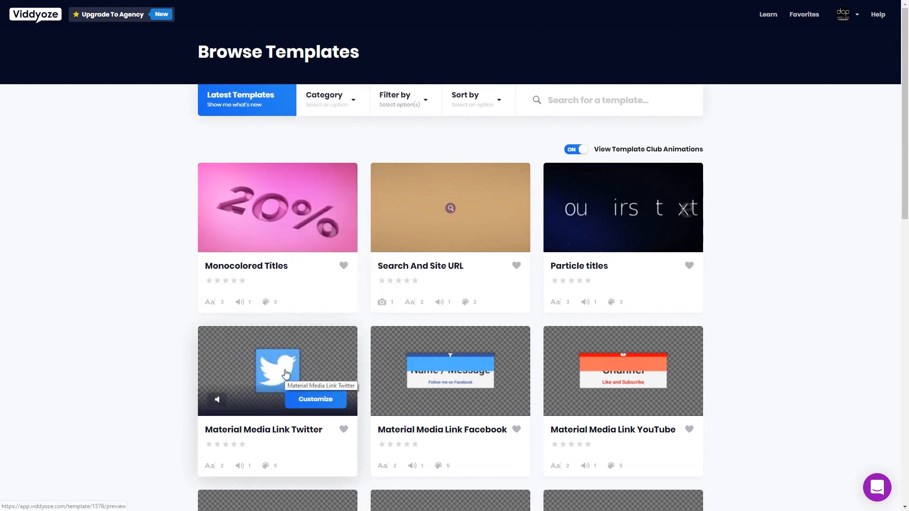
pyautogui.moveTo(467, 385)
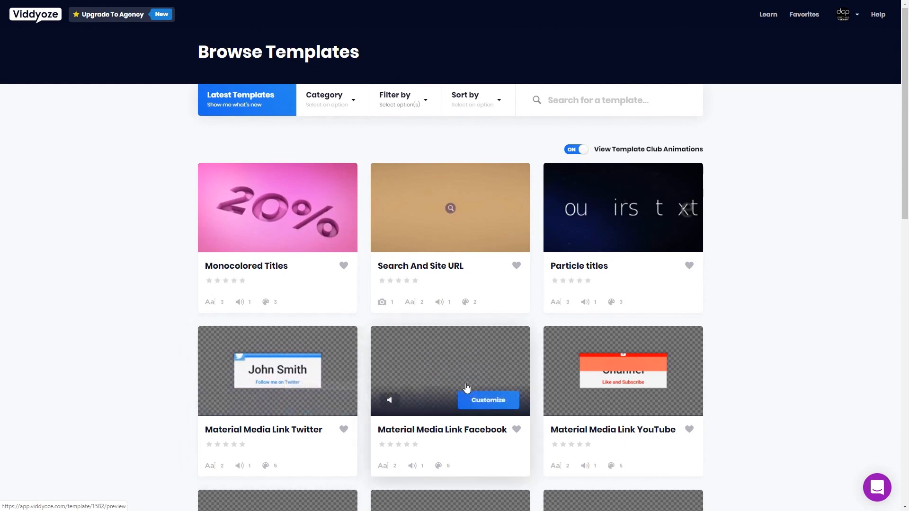
pyautogui.moveTo(620, 384)
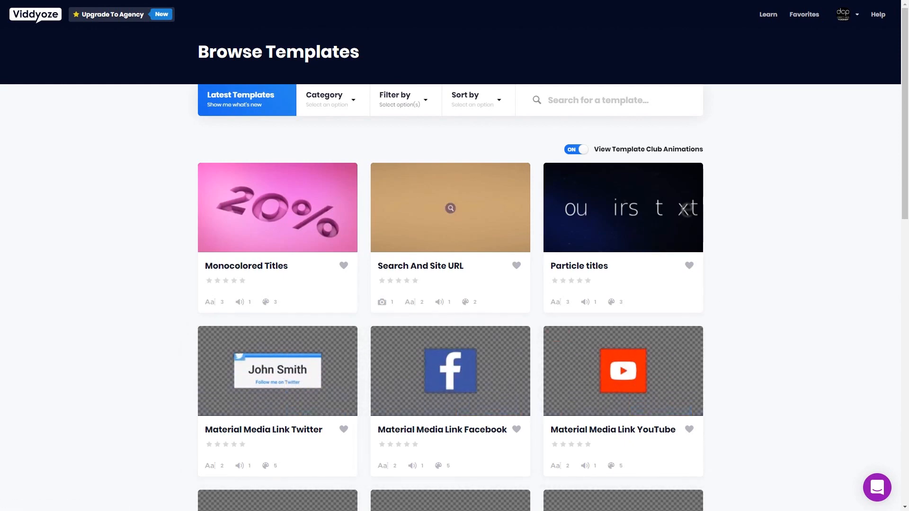
# Search for "YouTube" templates across all template categories.
pyautogui.click(348, 99)
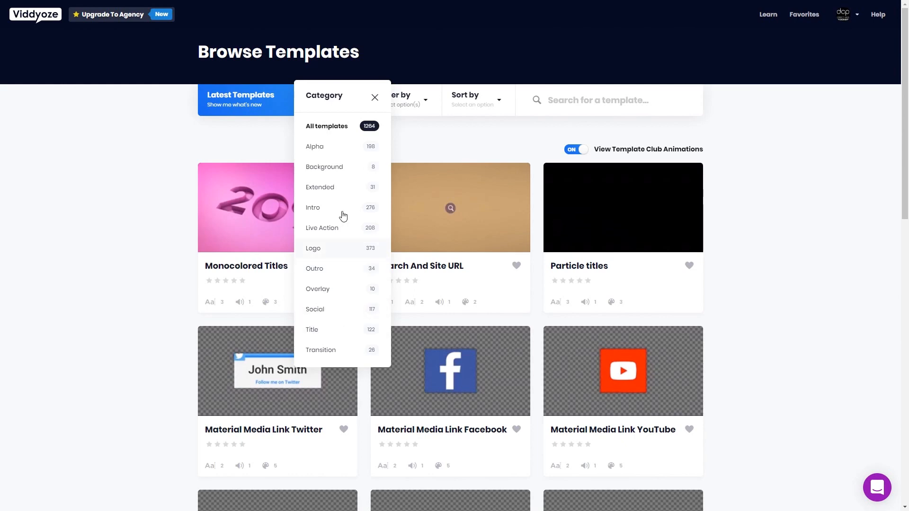
pyautogui.click(552, 100)
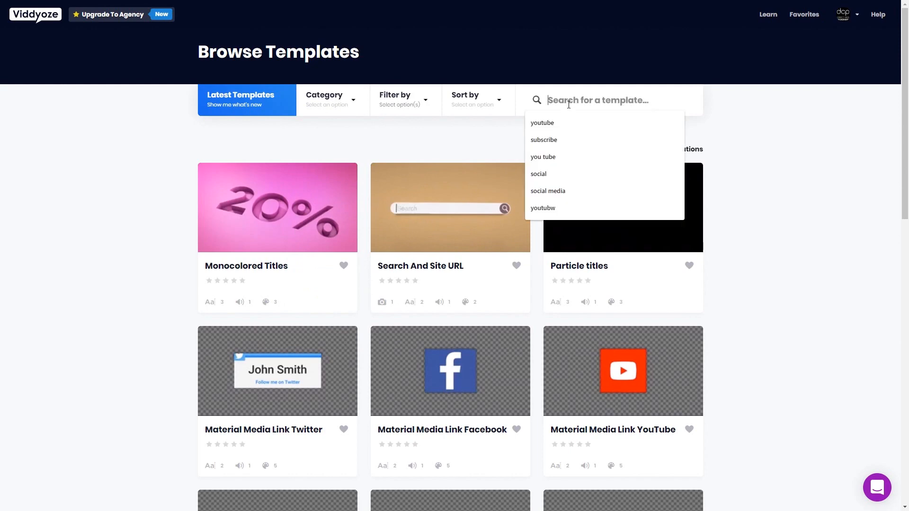
pyautogui.write('YouTube')
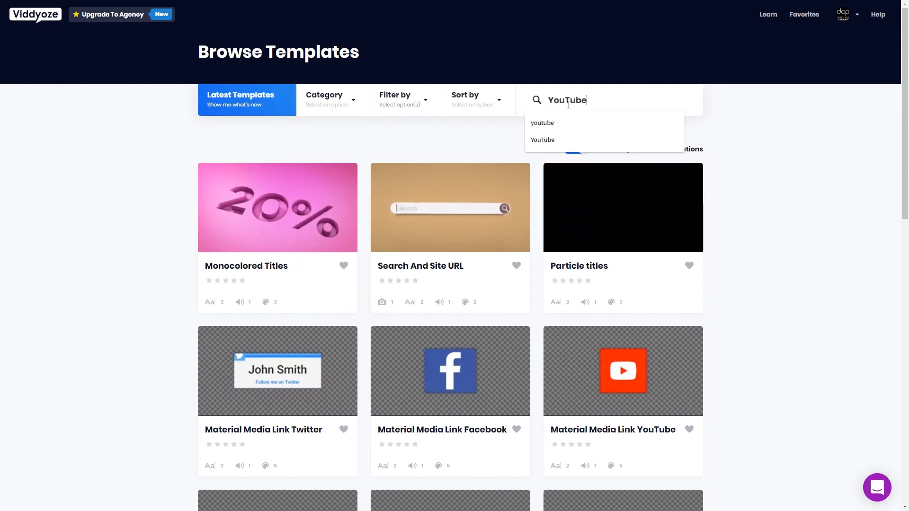
pyautogui.press('Return')
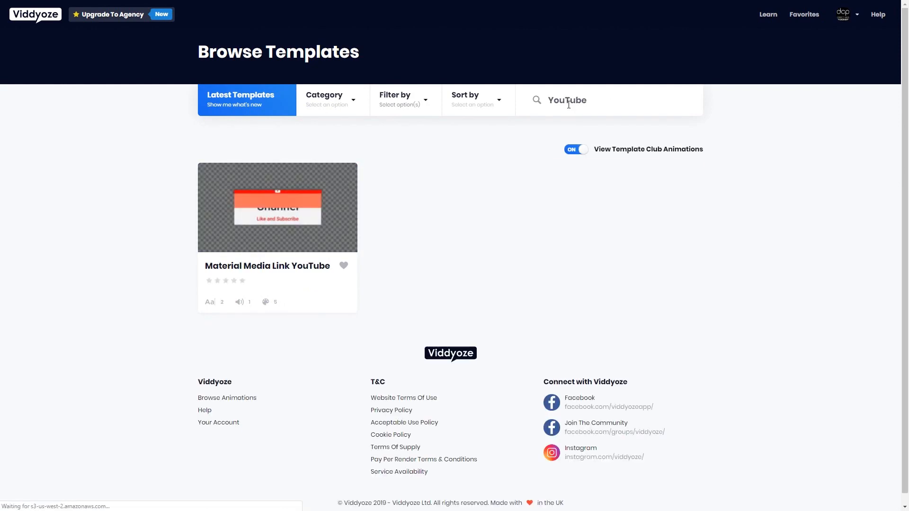
pyautogui.click(587, 99)
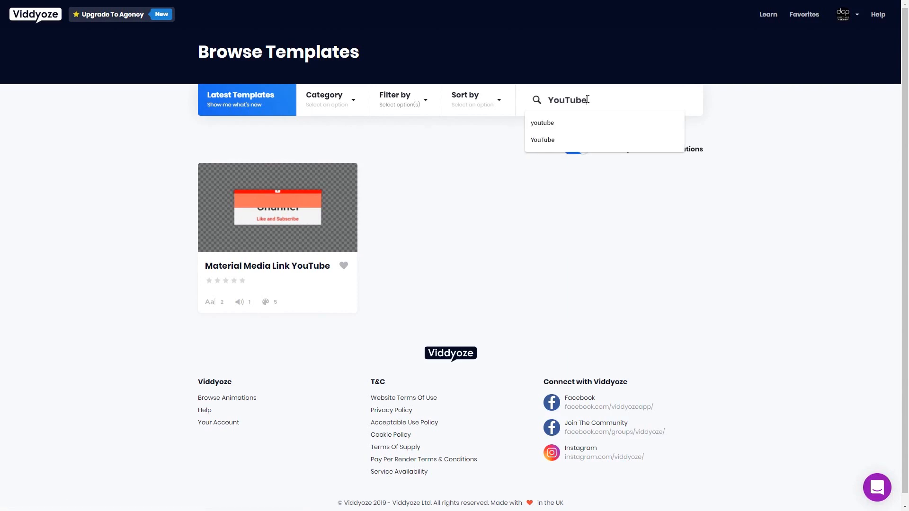
pyautogui.click(350, 101)
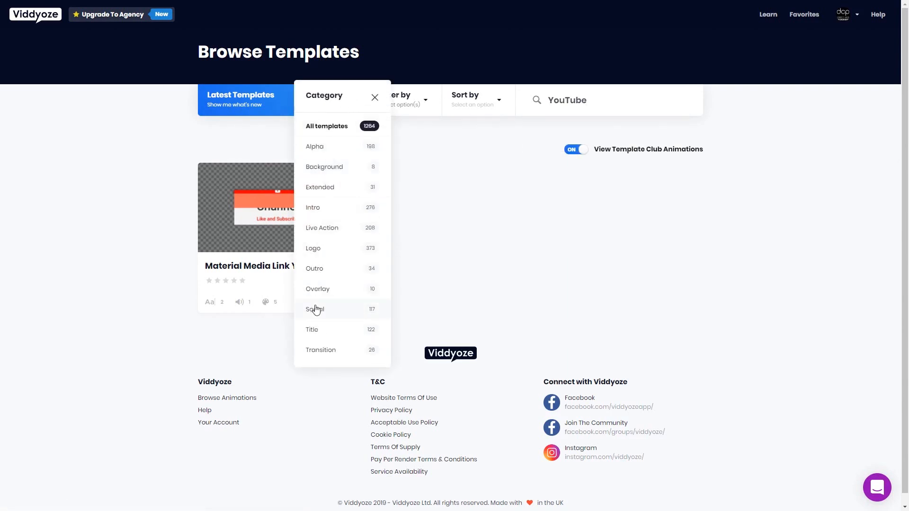
pyautogui.click(316, 309)
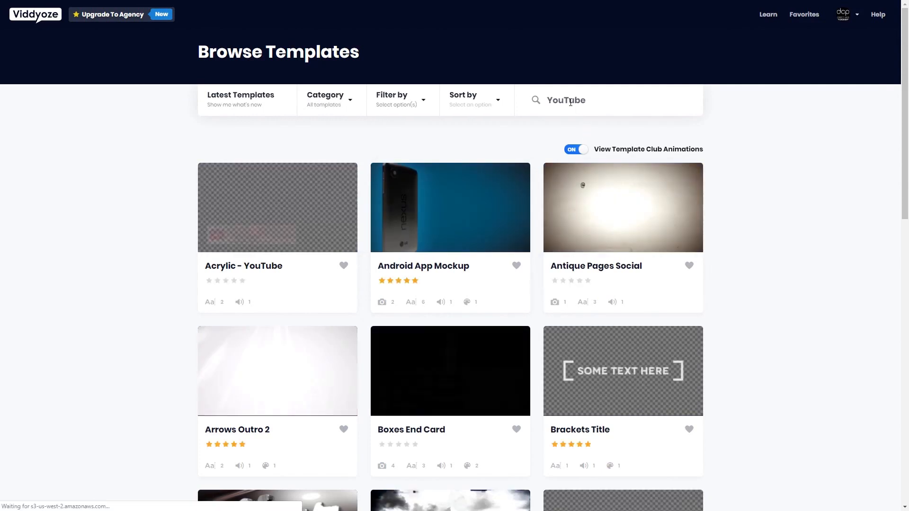
# Look over the first page of YouTube templates, previewing Drops - YouTube, and go to results page 4.
pyautogui.scroll(-8, 191, 322)
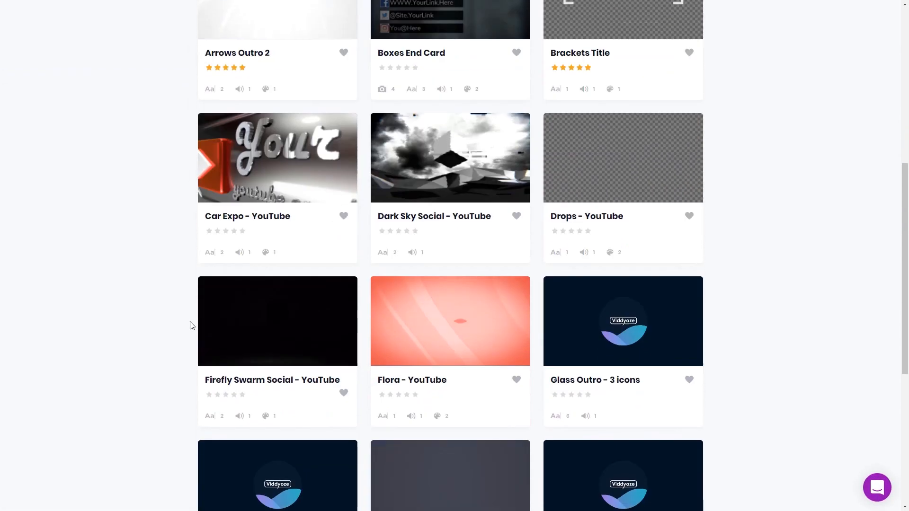
pyautogui.scroll(1, 195, 325)
pyautogui.scroll(-3, 195, 326)
pyautogui.moveTo(597, 112)
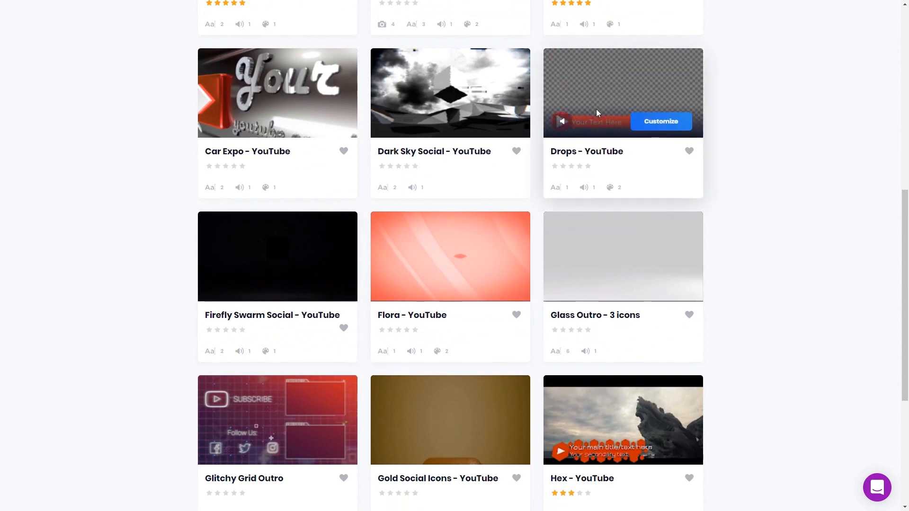
pyautogui.moveTo(575, 304)
pyautogui.scroll(-5, 527, 318)
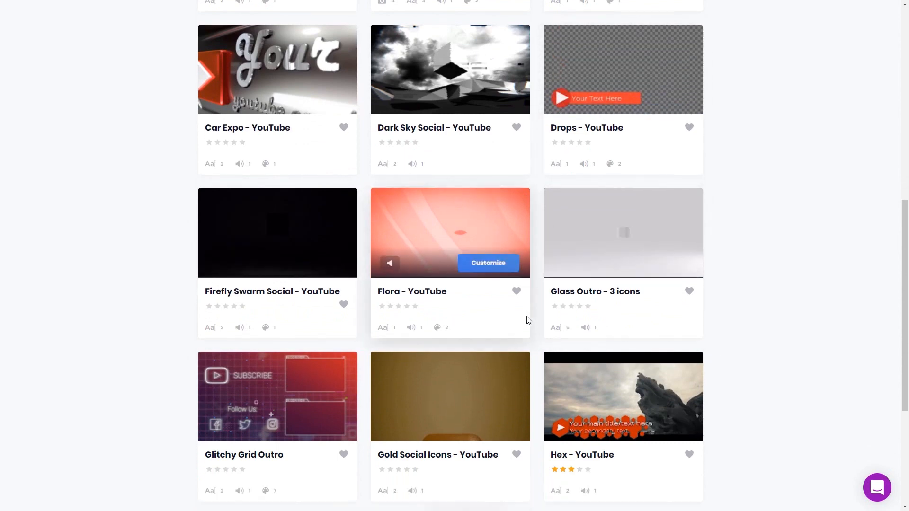
pyautogui.click(493, 295)
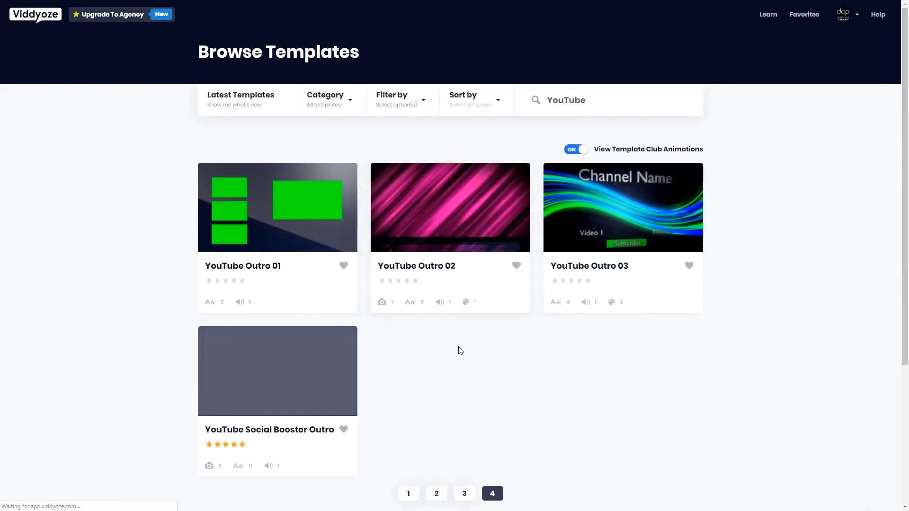
# Go to results page 2 and preview the Ink Splatter, Media Link and Social Icon Floating templates.
pyautogui.click(435, 494)
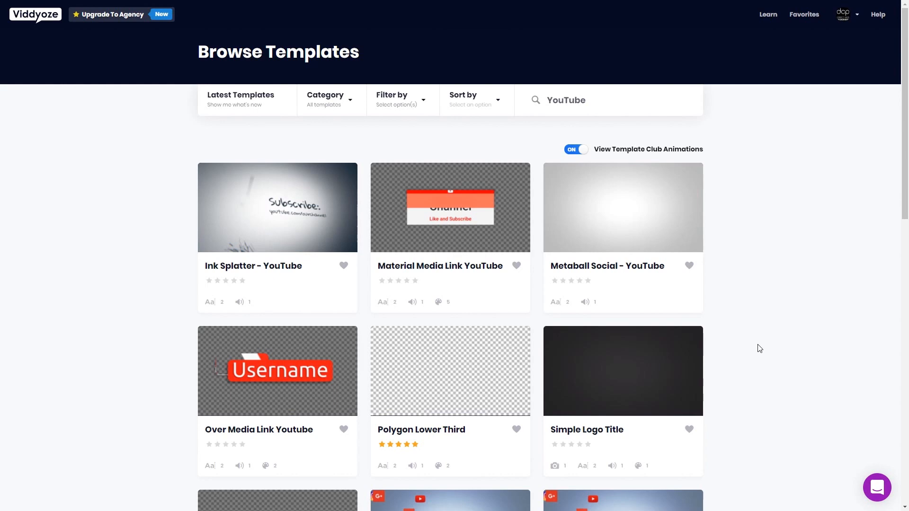
pyautogui.scroll(-3, 740, 352)
pyautogui.scroll(2, 737, 352)
pyautogui.moveTo(260, 150)
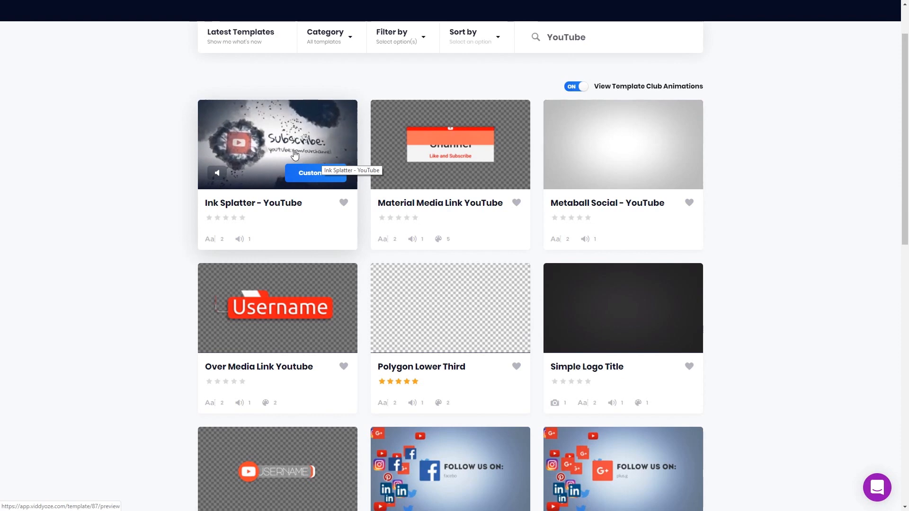
pyautogui.scroll(-3, 157, 302)
pyautogui.scroll(1, 158, 301)
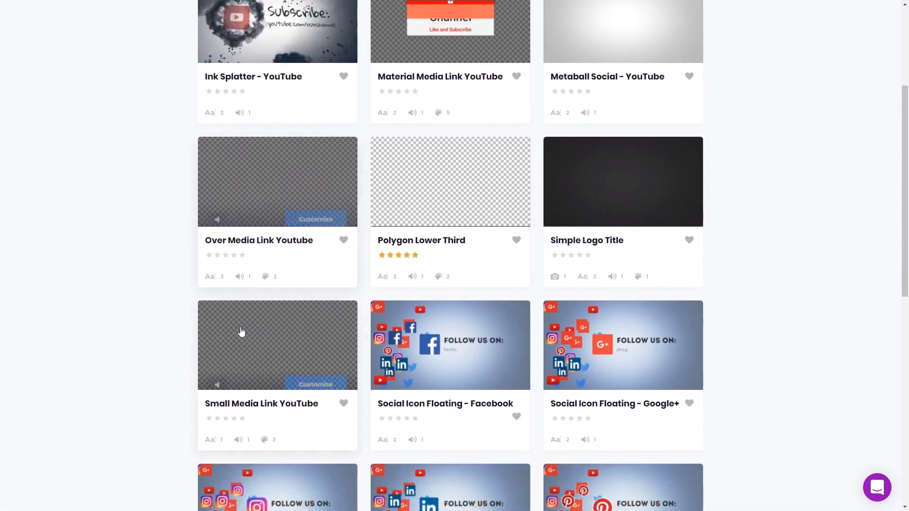
pyautogui.moveTo(241, 332)
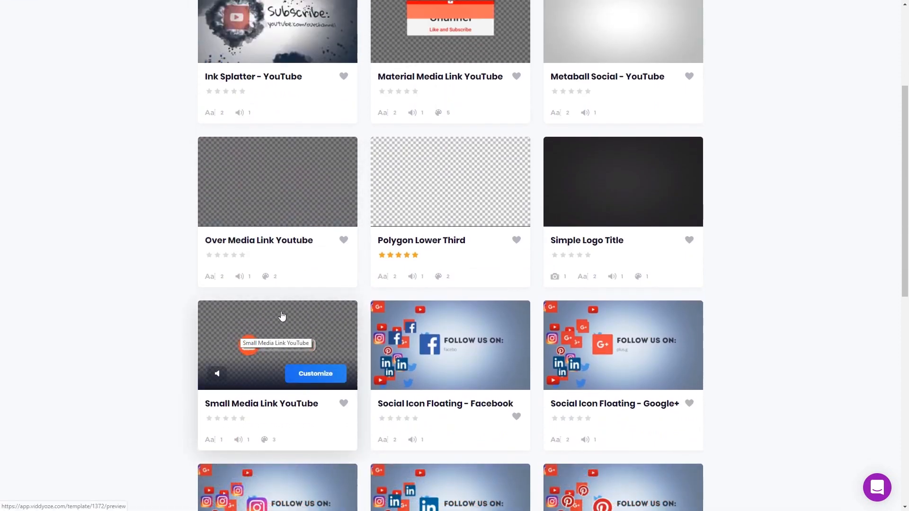
pyautogui.moveTo(283, 199)
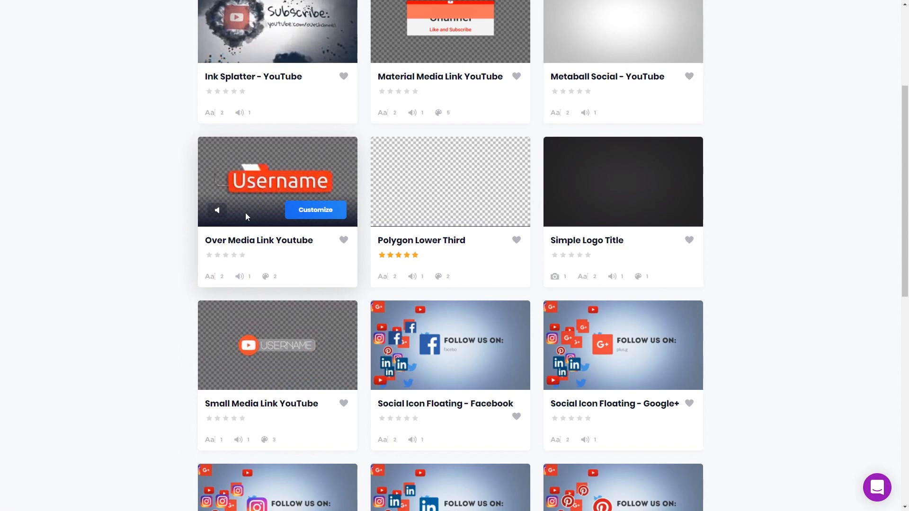
pyautogui.scroll(-5, 416, 275)
pyautogui.moveTo(444, 286)
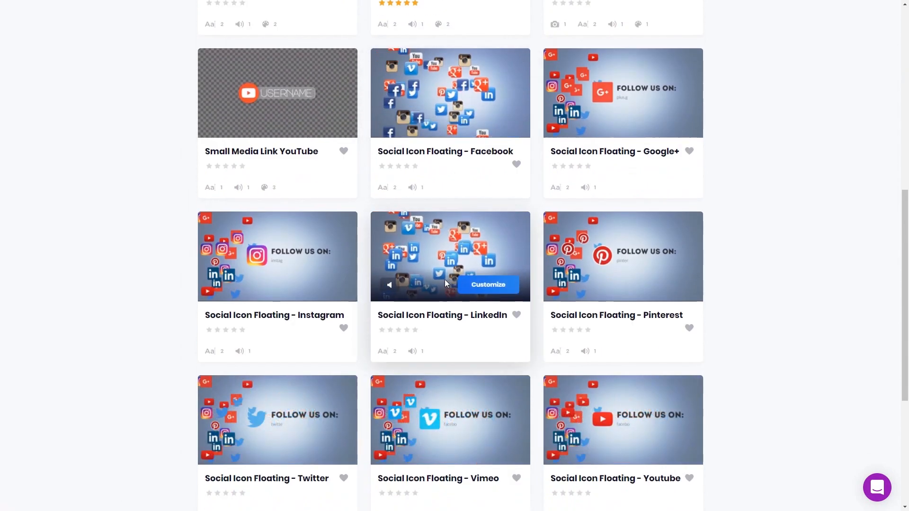
pyautogui.moveTo(599, 425)
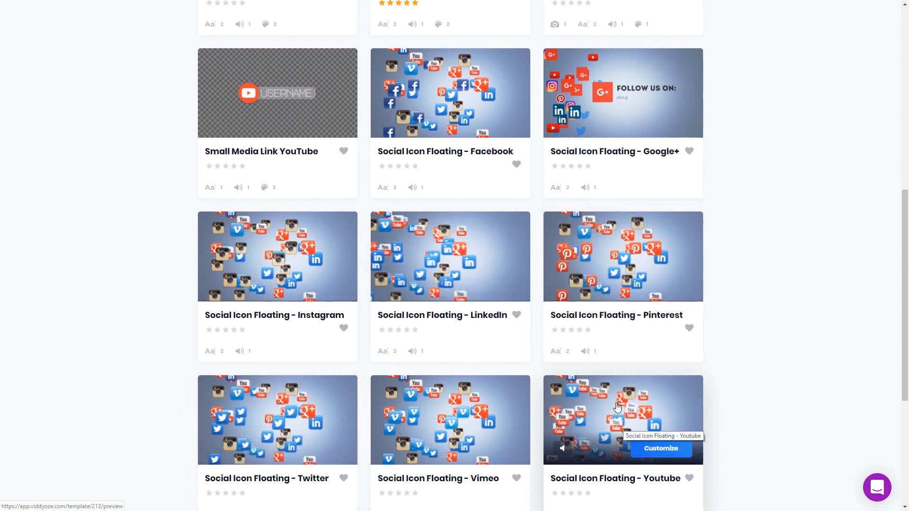
pyautogui.scroll(-3, 617, 407)
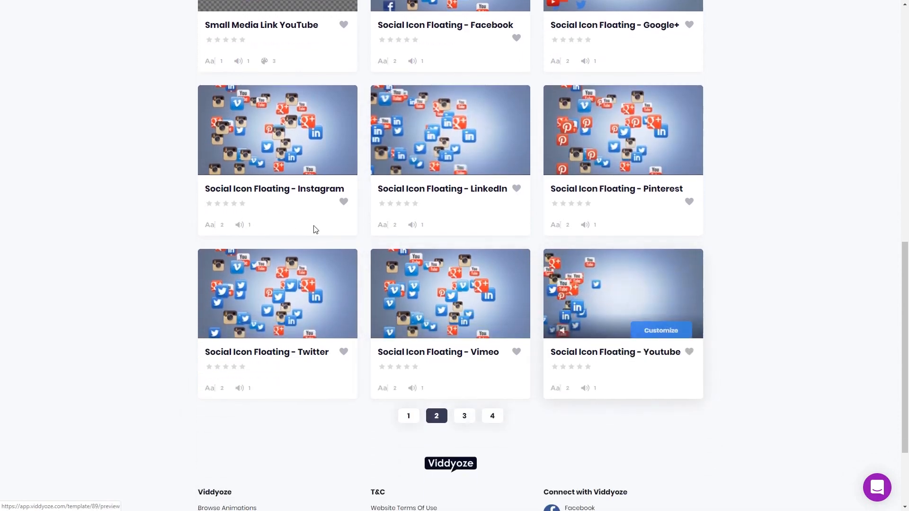
# Open the Ink Splatter - YouTube template and start customizing its video.
pyautogui.scroll(10, 534, 232)
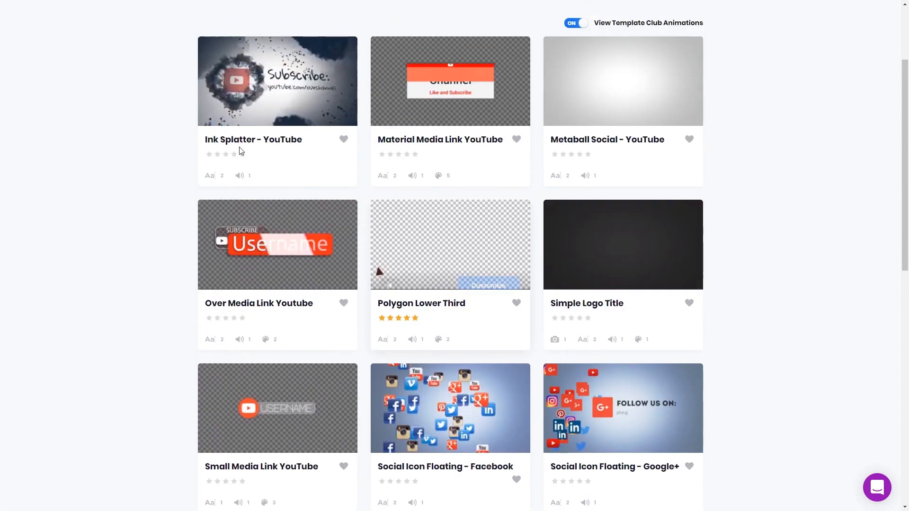
pyautogui.scroll(3, 446, 229)
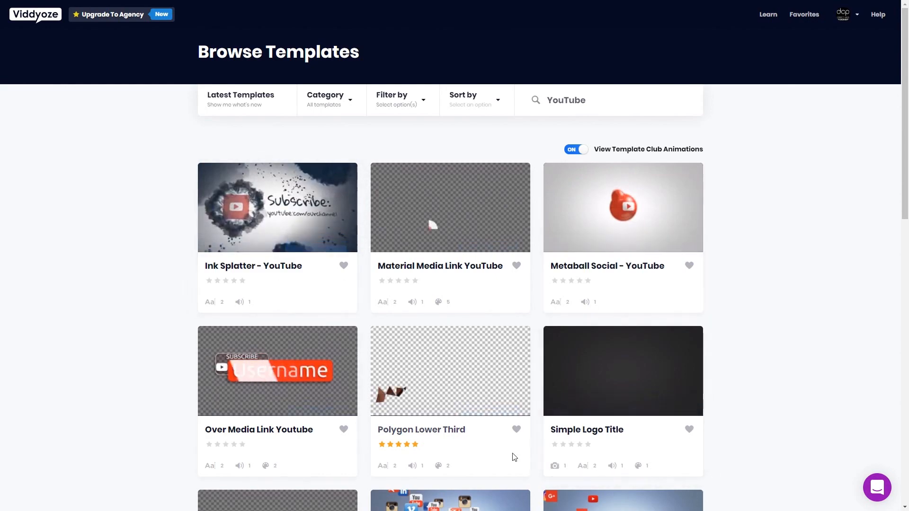
pyautogui.scroll(-7, 513, 342)
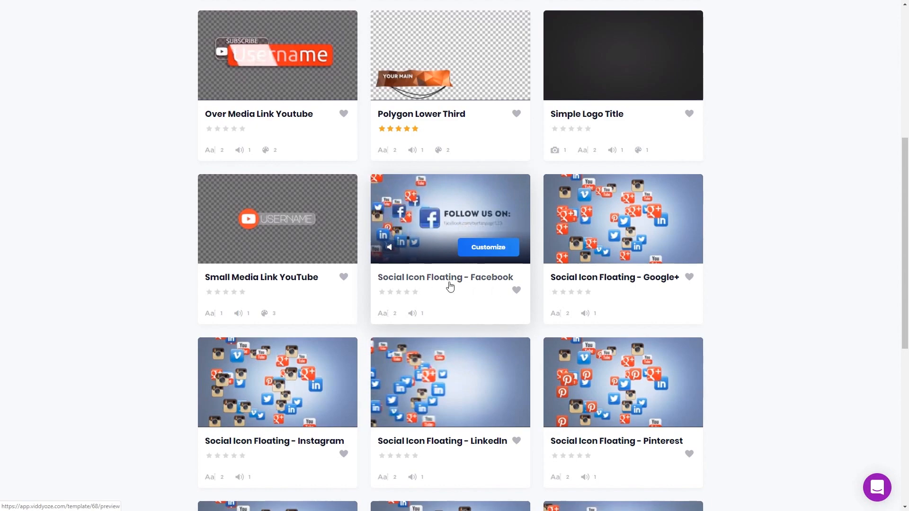
pyautogui.scroll(7, 284, 223)
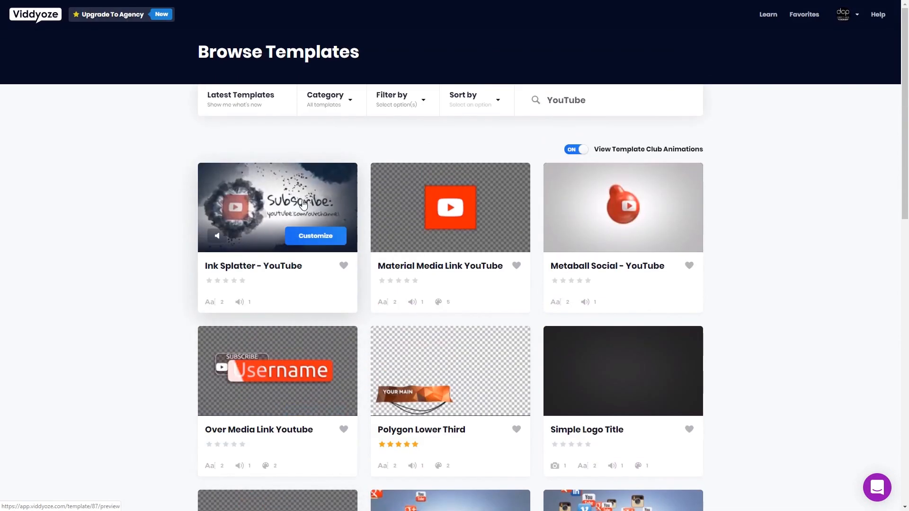
pyautogui.click(282, 207)
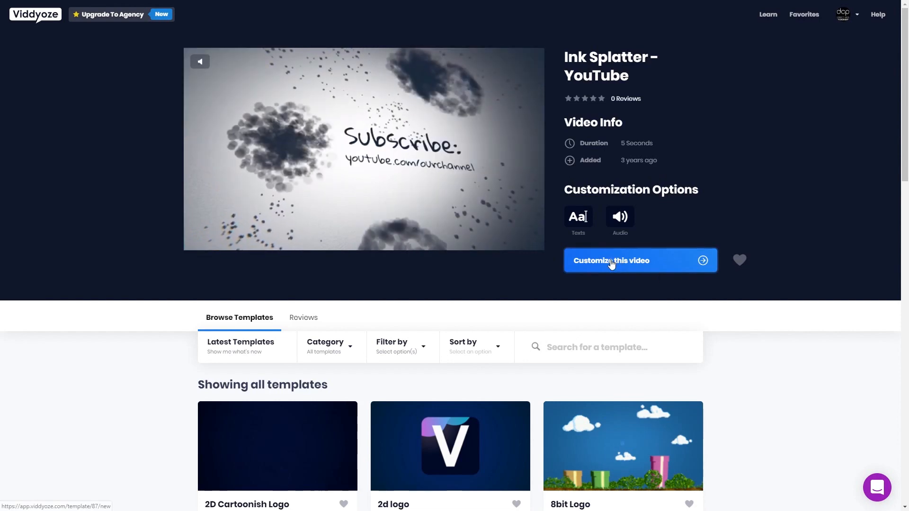
pyautogui.click(611, 264)
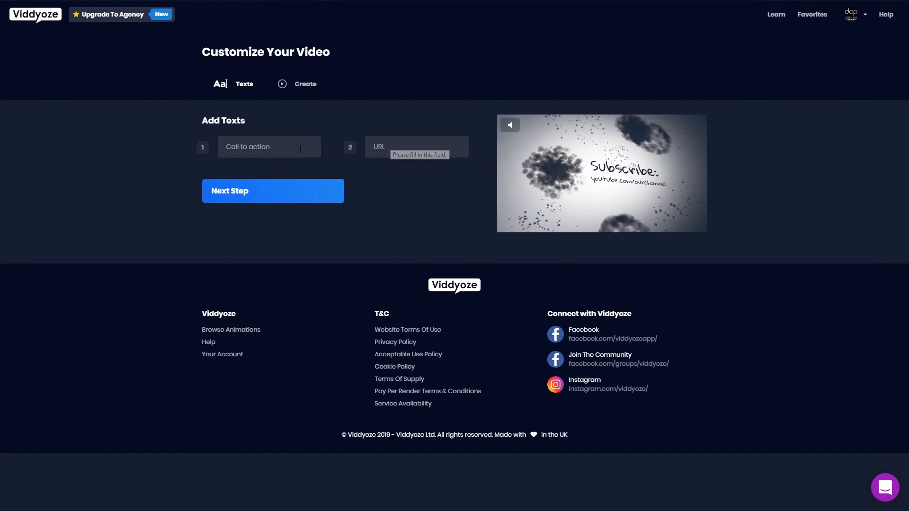
# Set the video's URL text to "youtube.com/dcpwebdesigners" and continue to the live preview.
pyautogui.click(274, 147)
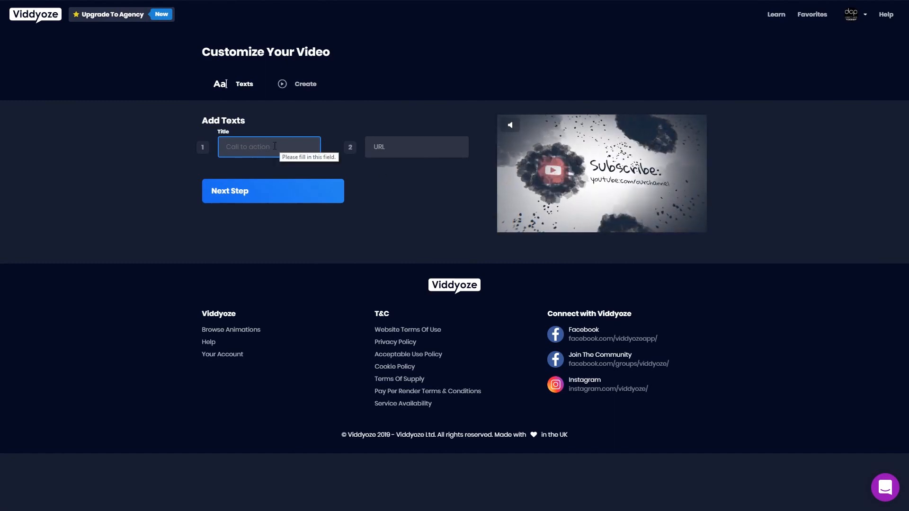
pyautogui.click(411, 145)
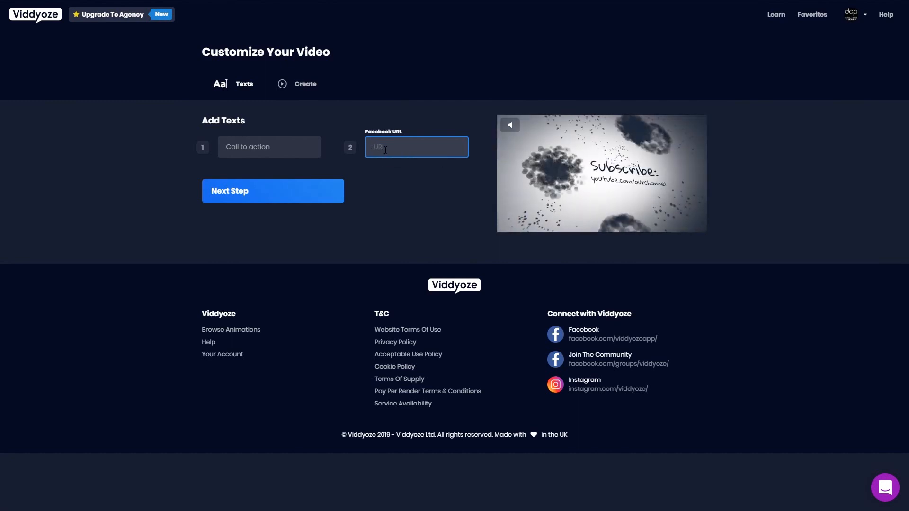
pyautogui.write('youtube.com/dcp')
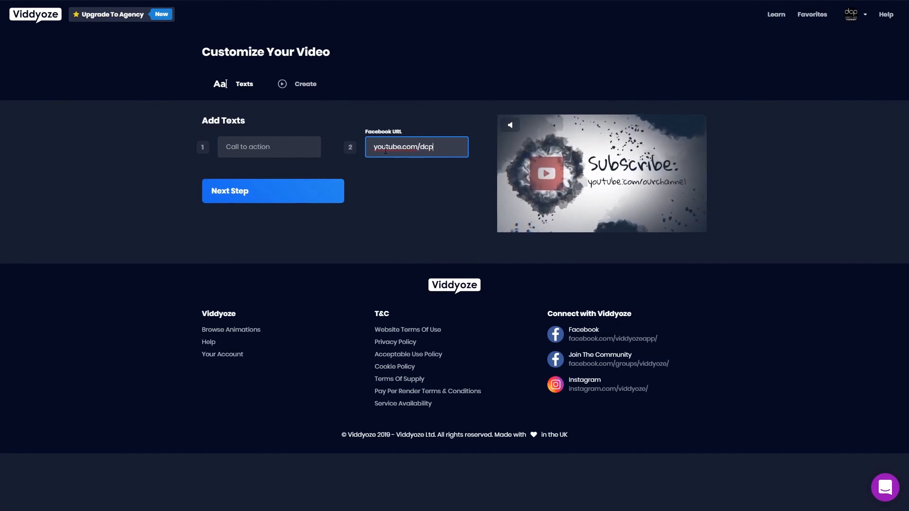
pyautogui.write('webdesigners')
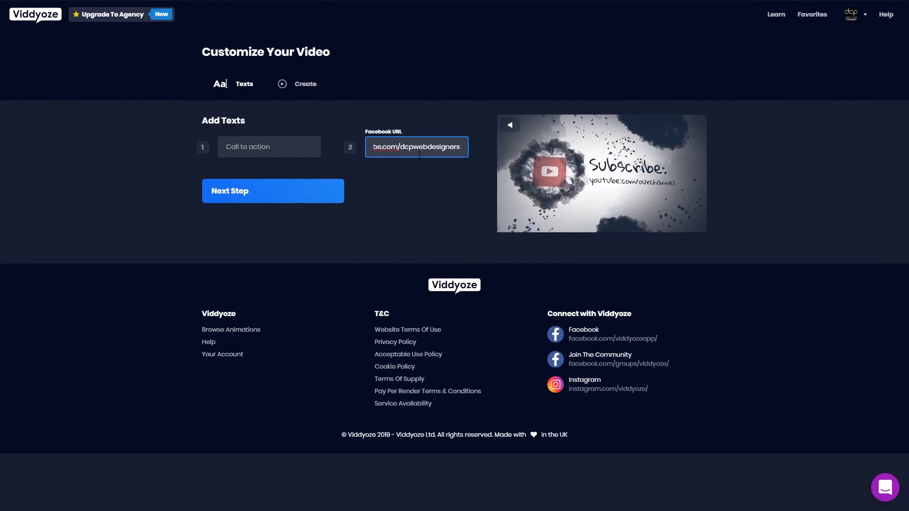
pyautogui.moveTo(425, 148); pyautogui.dragTo(469, 154)
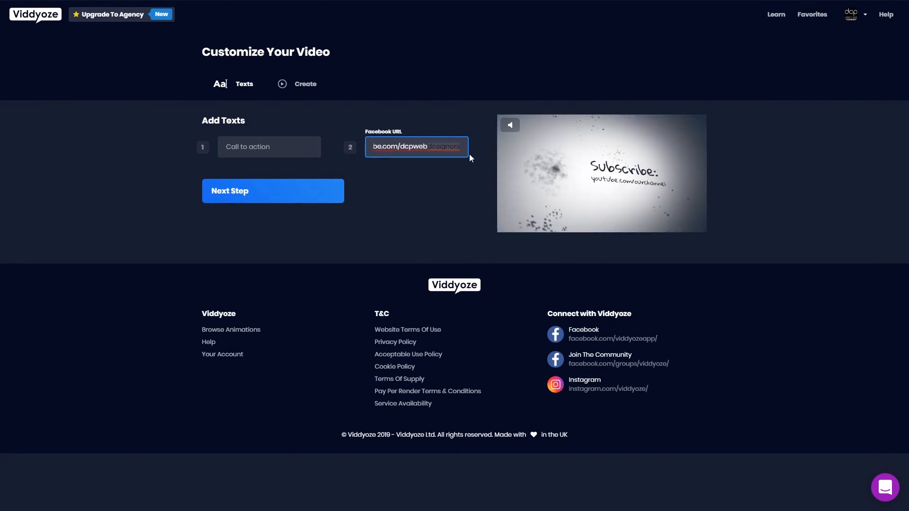
pyautogui.click(244, 196)
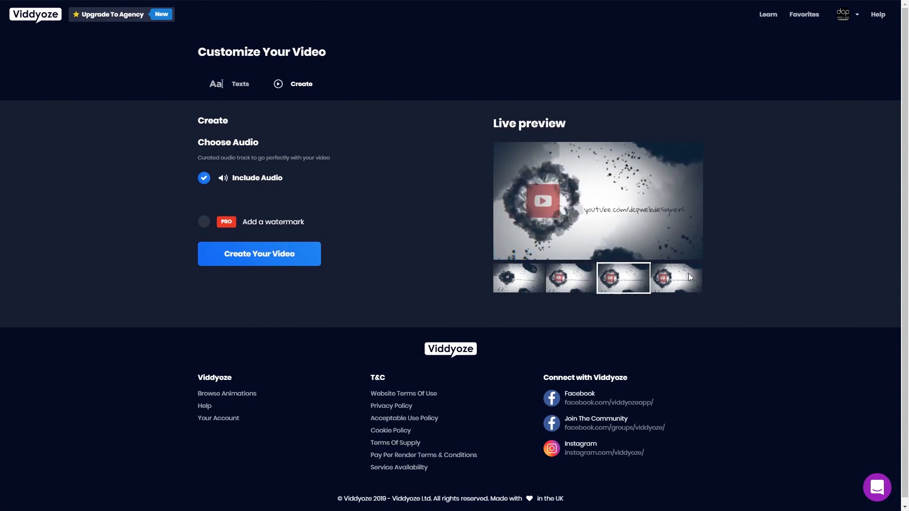
# Return to the text settings, set the call to action to "Subscribe:" and continue to the live preview.
pyautogui.click(238, 86)
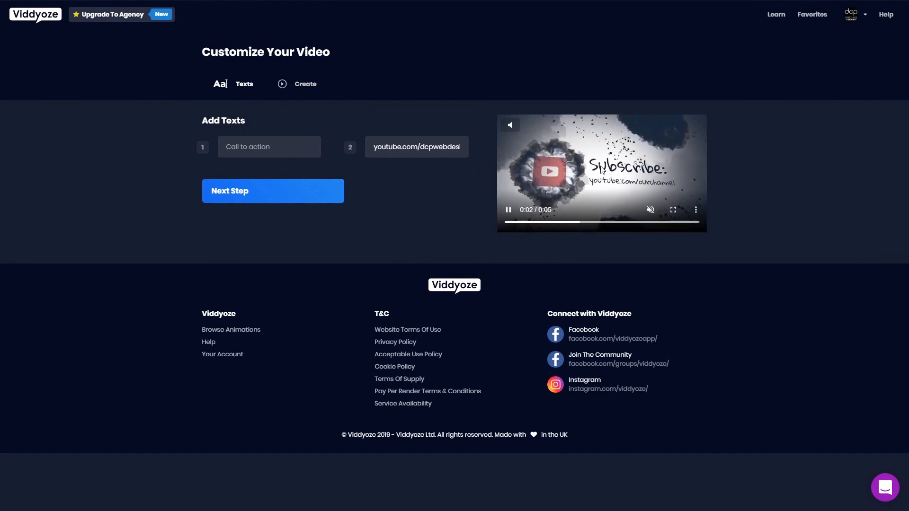
pyautogui.click(259, 147)
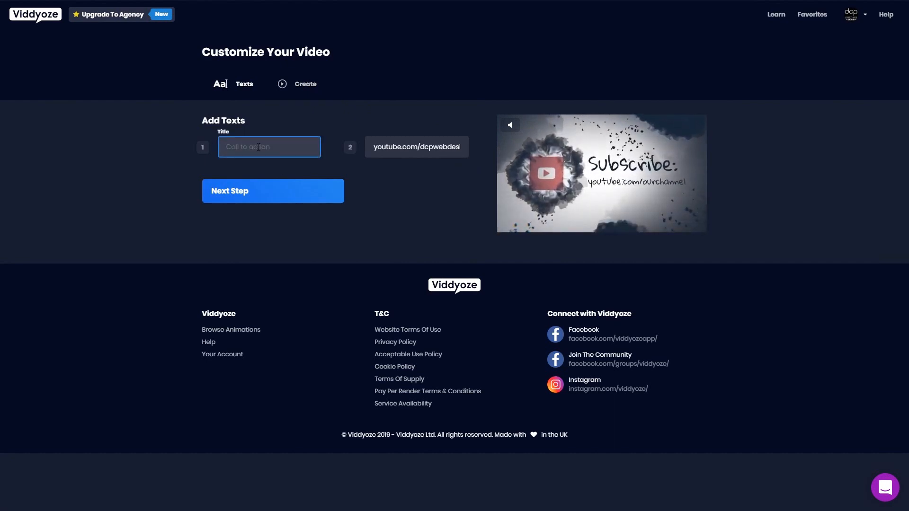
pyautogui.write('Sub')
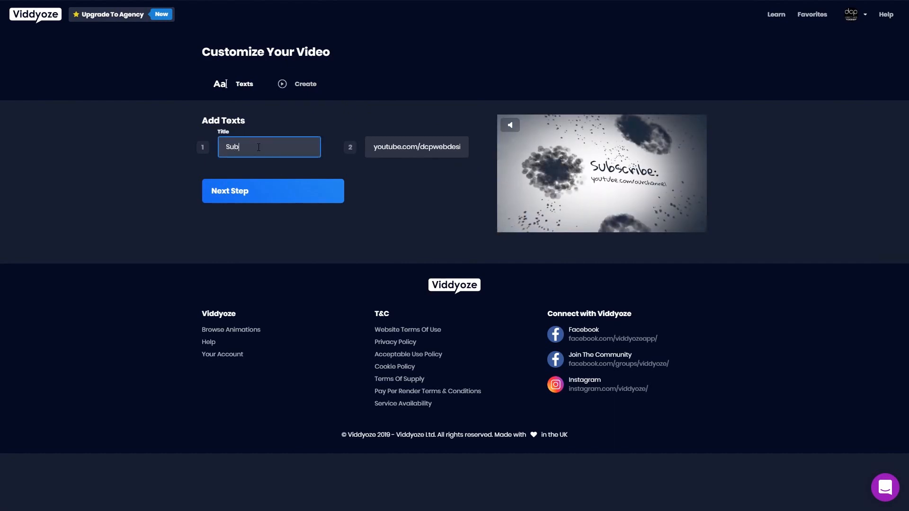
pyautogui.write('scribe:')
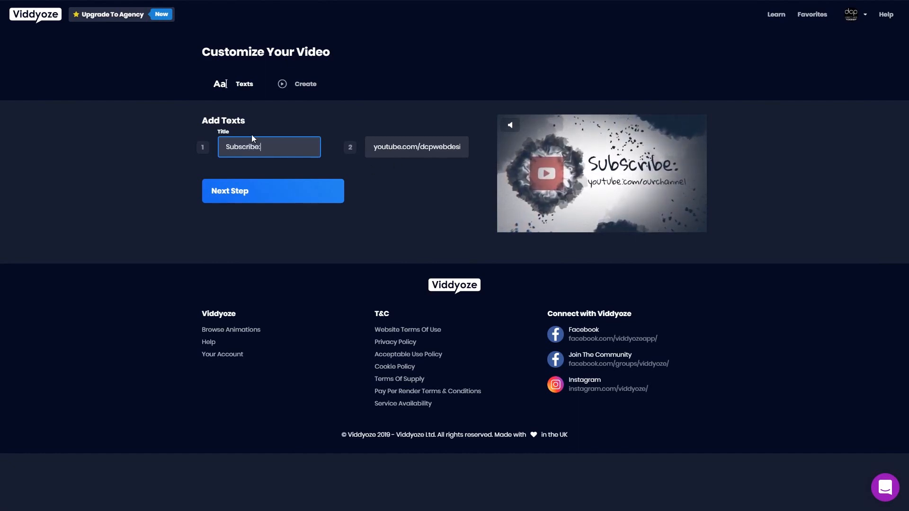
pyautogui.click(251, 197)
# Create the Ink Splatter - YouTube video with audio included and no watermark, and download the rendered file.
pyautogui.click(312, 259)
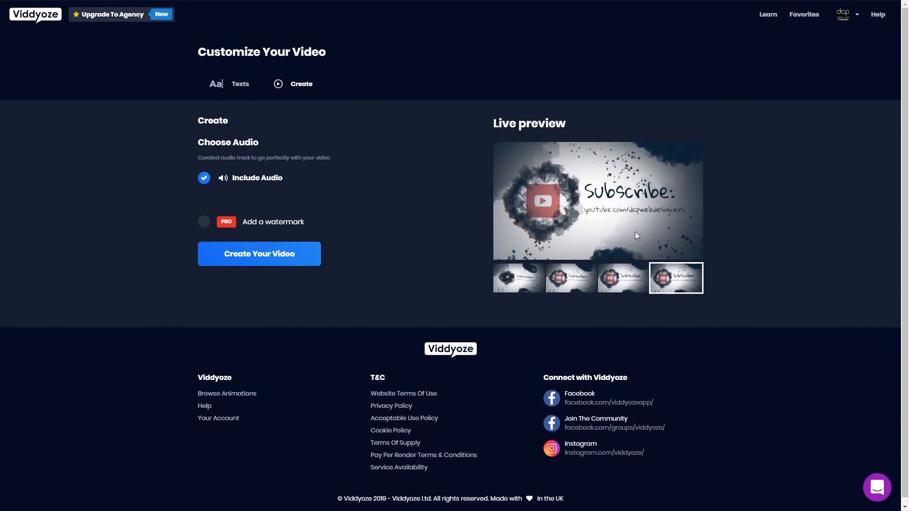
pyautogui.click(258, 262)
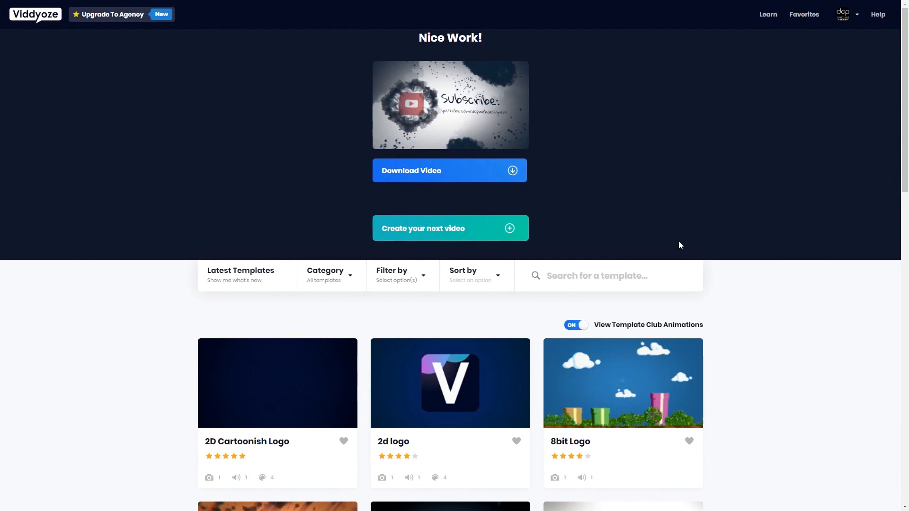
pyautogui.click(411, 173)
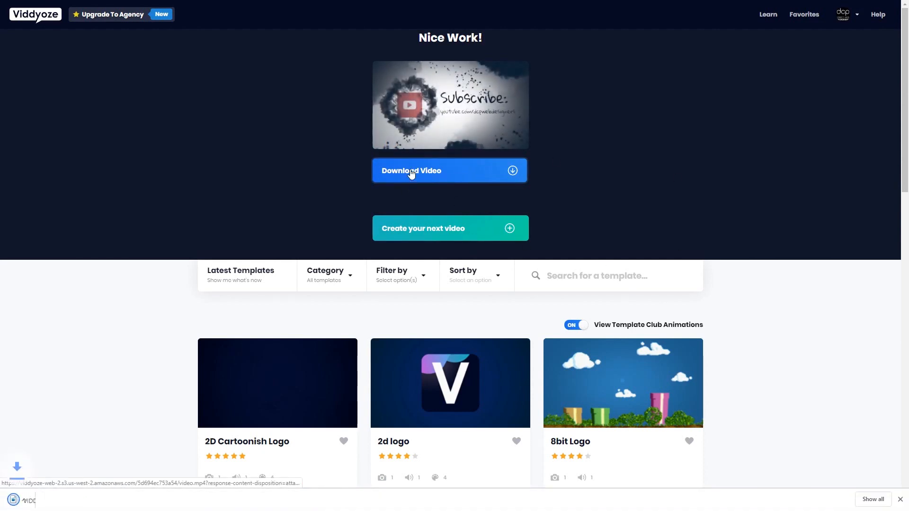
# Open the account's list of created videos, and shrink the full-screen browser window to half of the desktop.
pyautogui.click(857, 19)
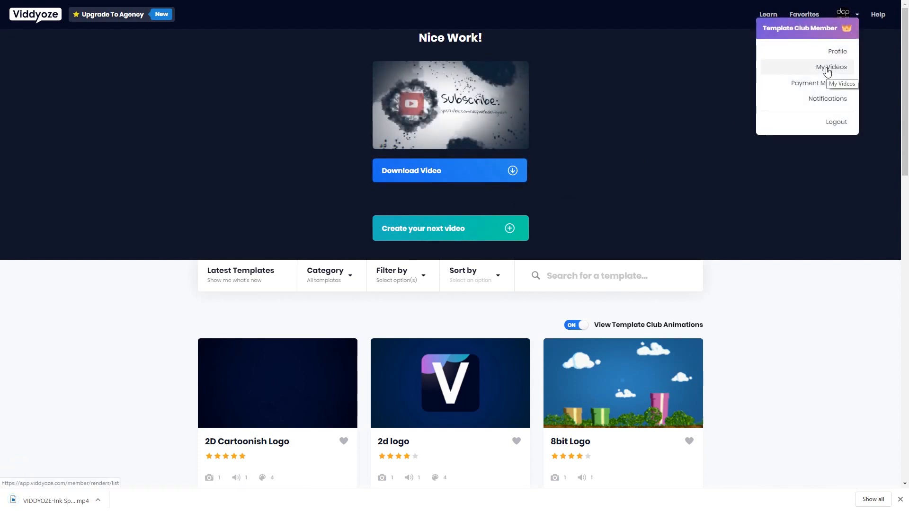
pyautogui.click(827, 69)
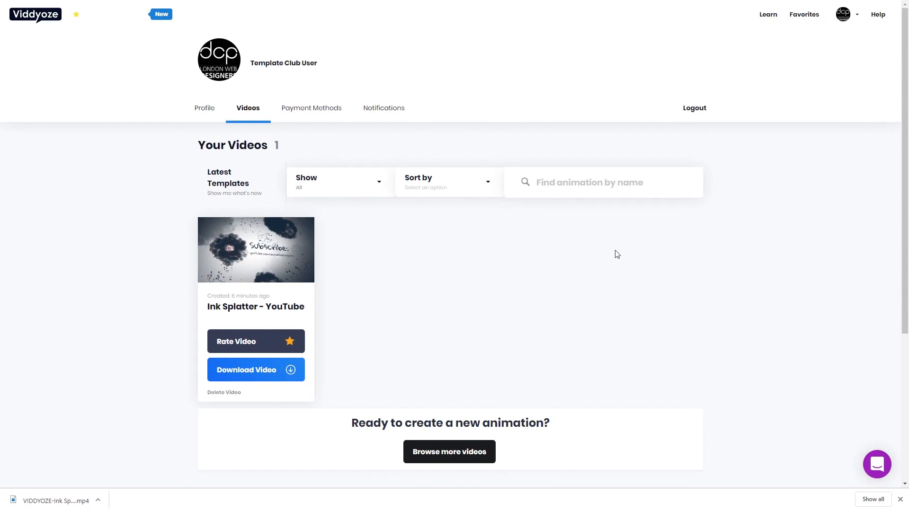
pyautogui.press('F11')
pyautogui.moveTo(634, 5); pyautogui.dragTo(1, 104)
pyautogui.click(854, 99)
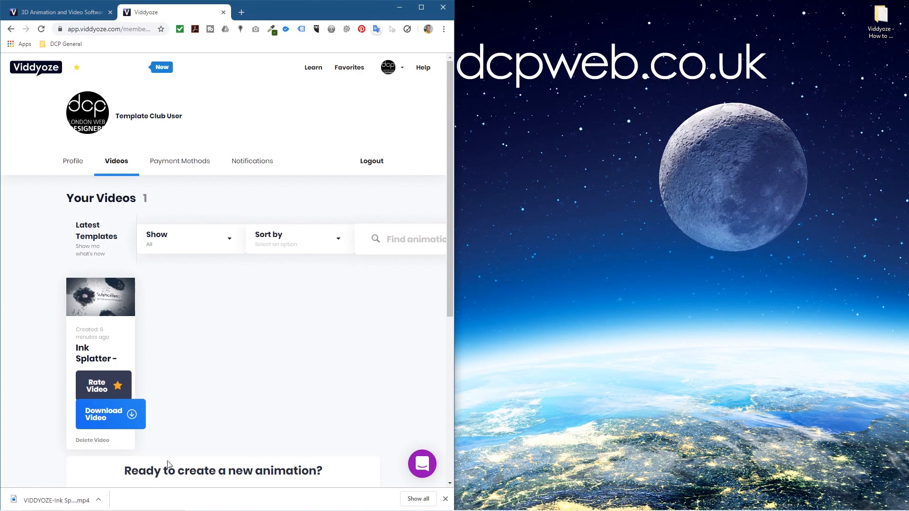
# Play the downloaded Ink Splatter video from the Viddyoze desktop folder, view it full screen, and close the player.
pyautogui.click(879, 29)
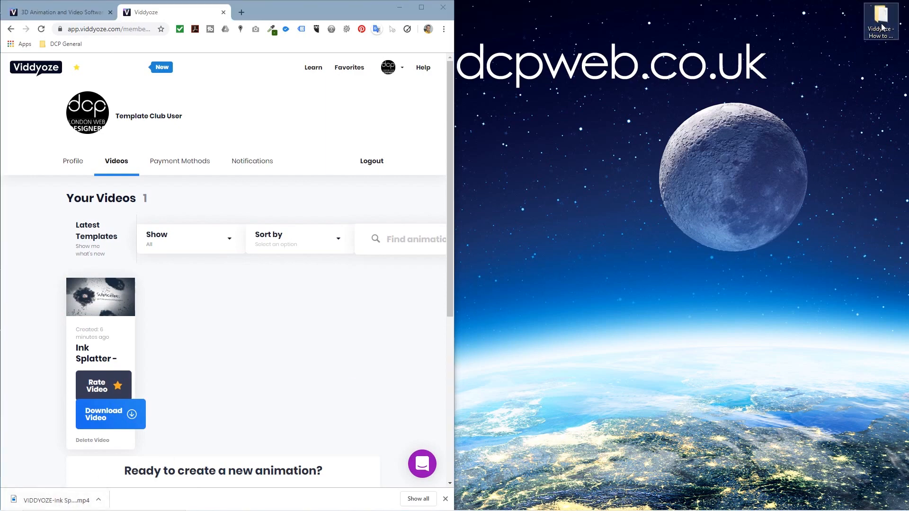
pyautogui.doubleClick(879, 29)
pyautogui.doubleClick(313, 169)
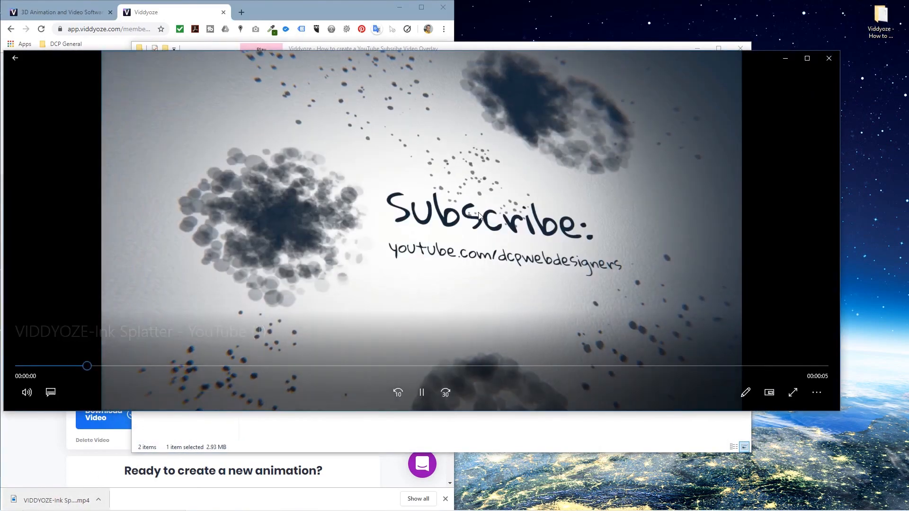
pyautogui.doubleClick(479, 216)
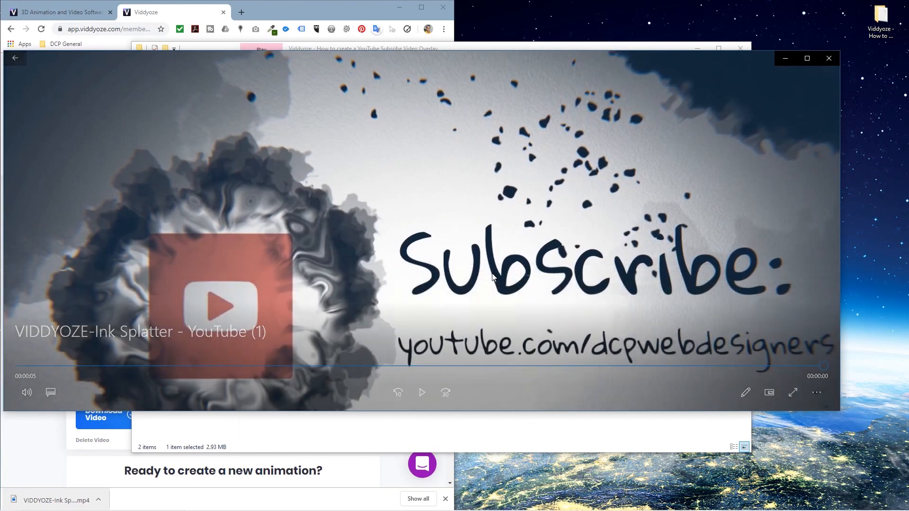
pyautogui.doubleClick(597, 203)
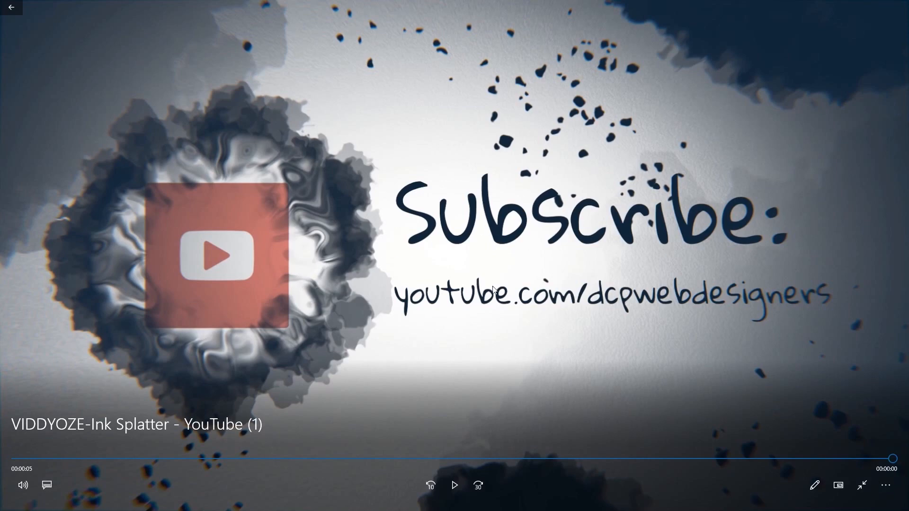
pyautogui.press('Escape')
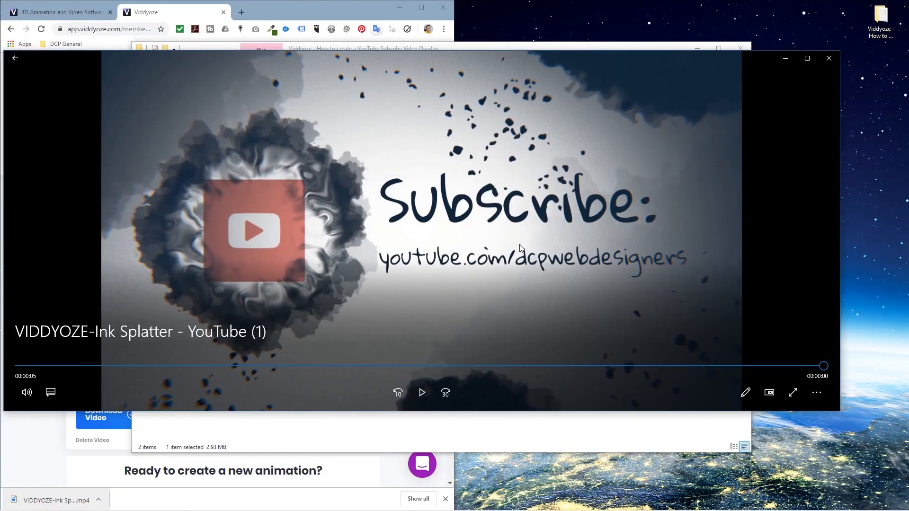
pyautogui.click(829, 58)
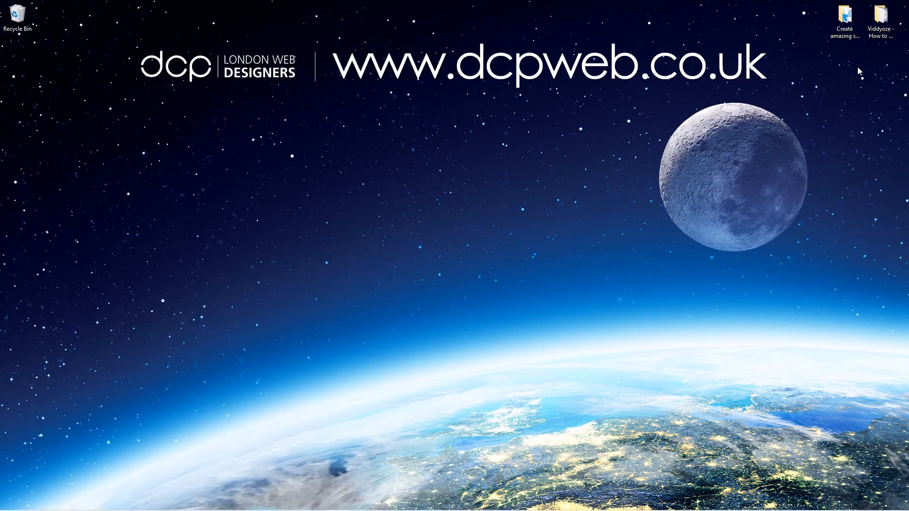
# Open the "Create amazing social media posts using Adobe Spark" desktop folder and move its window aside to make room.
pyautogui.click(845, 47)
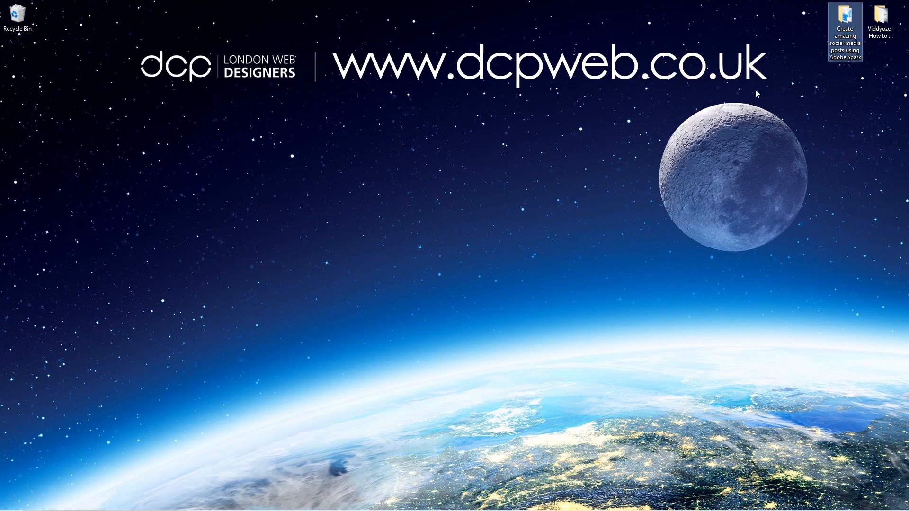
pyautogui.doubleClick(846, 25)
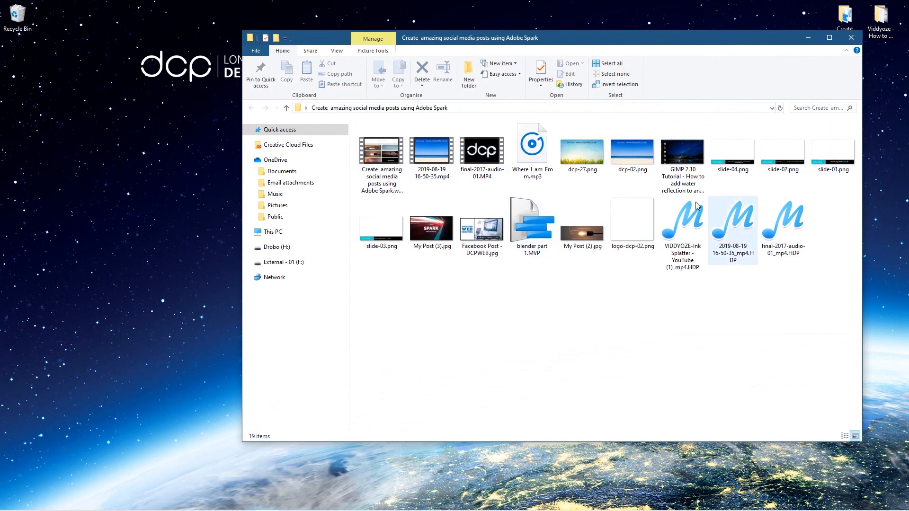
pyautogui.click(535, 221)
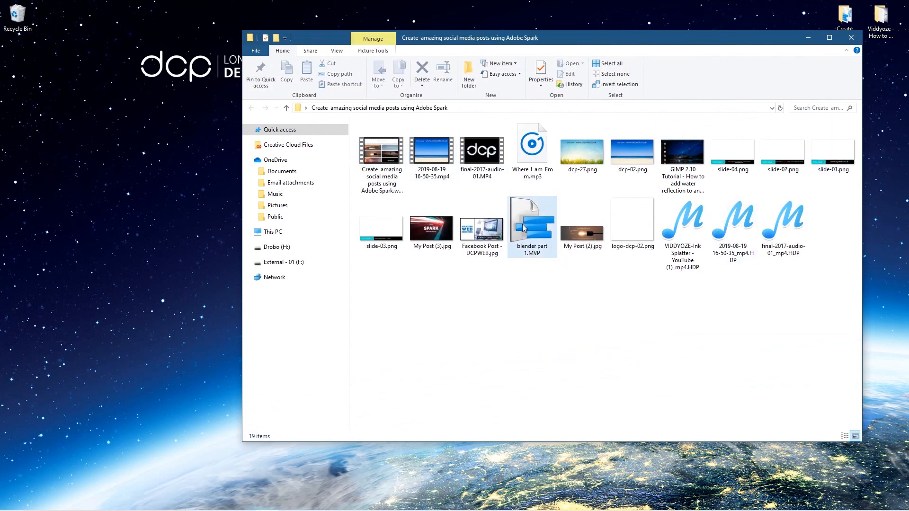
pyautogui.moveTo(573, 42); pyautogui.dragTo(373, 35)
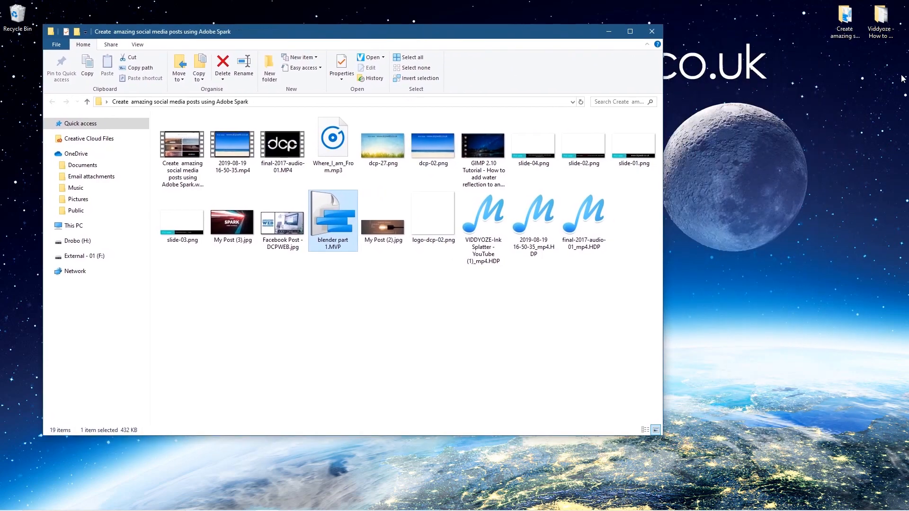
# Copy "VIDDYOZE-Ink Splatter - YouTube (1).mp4" from the Viddyoze folder into the Adobe Spark project folder, and close the Viddyoze folder.
pyautogui.doubleClick(880, 19)
pyautogui.moveTo(452, 44); pyautogui.dragTo(906, 70)
pyautogui.moveTo(697, 185); pyautogui.dragTo(406, 310)
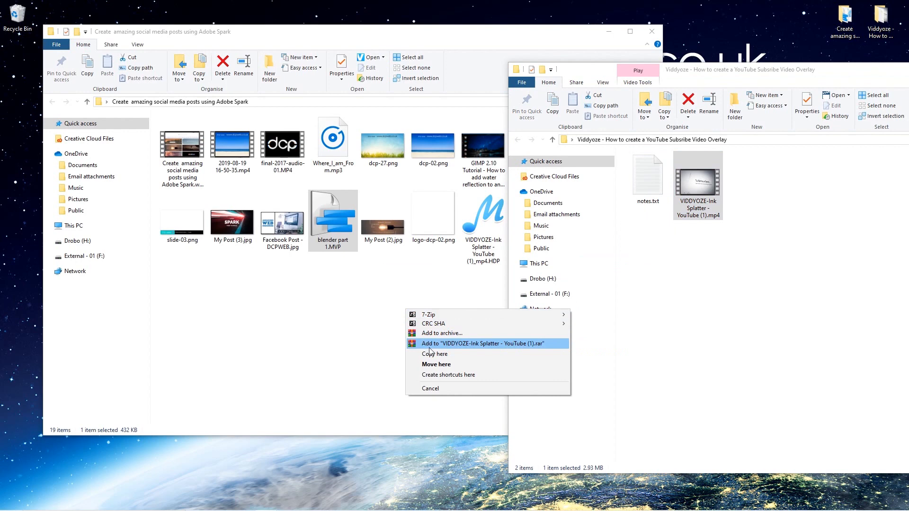
pyautogui.click(426, 350)
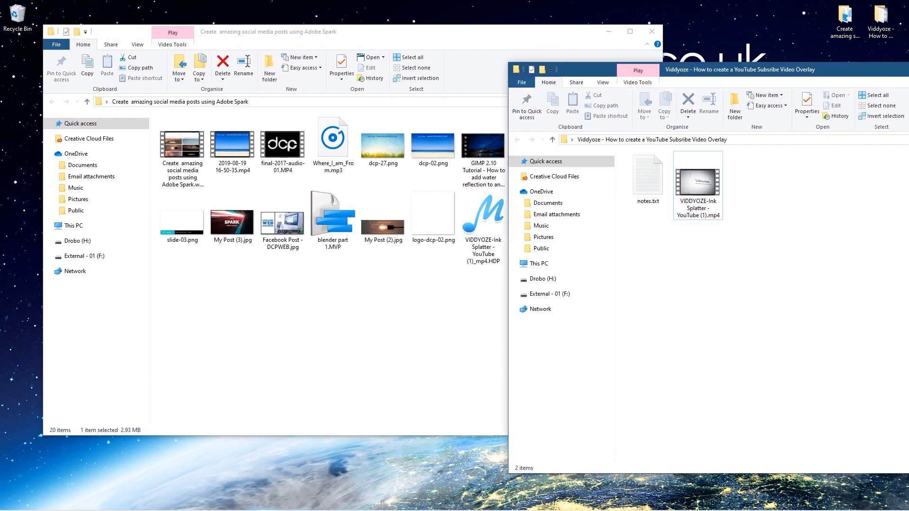
pyautogui.hotkey('alt', 'F4')
# Open the project "blender part 1.MVP" in Movie Edit Pro and inspect the transition after the opening title at 00:00:10:16.
pyautogui.click(338, 211)
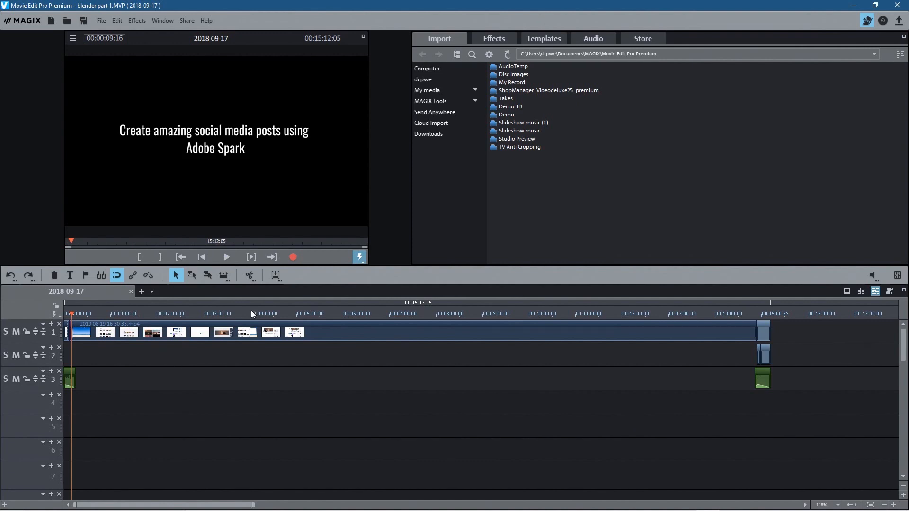
pyautogui.scroll(5, 222, 377)
pyautogui.scroll(5, 122, 369)
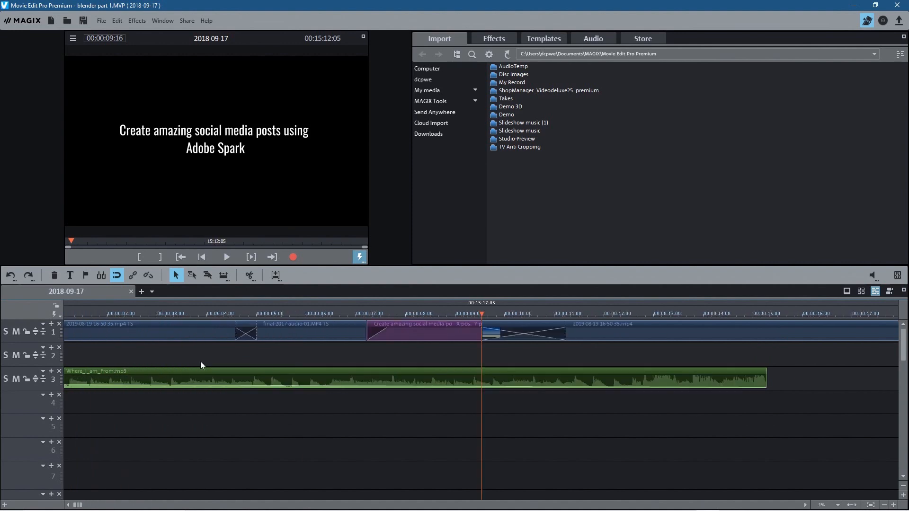
pyautogui.moveTo(398, 316); pyautogui.dragTo(530, 326)
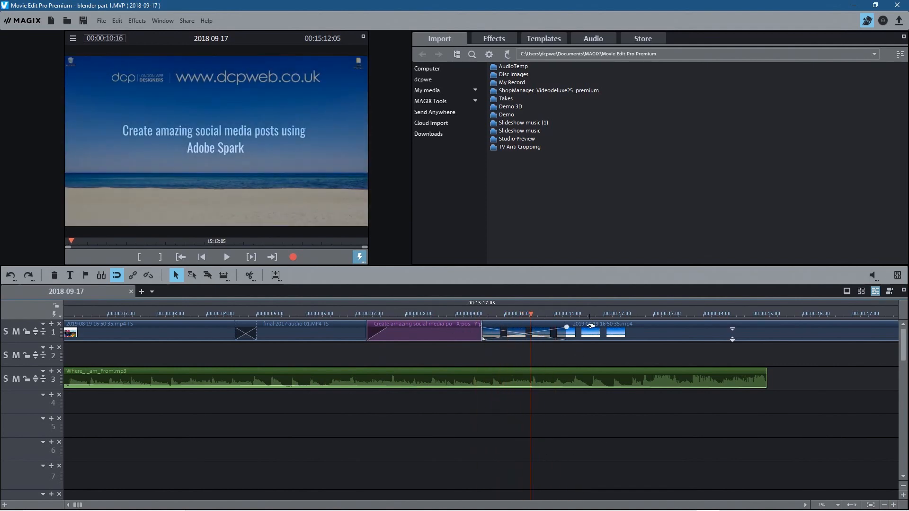
pyautogui.scroll(-7, 545, 453)
pyautogui.scroll(1, 545, 453)
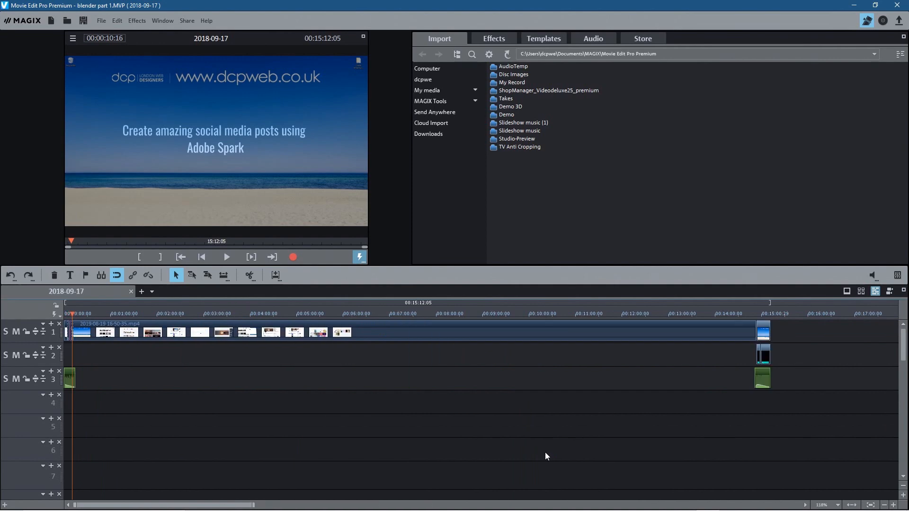
# Move all clips that follow the opening title about 1 min 10 s later on the timeline to make a gap.
pyautogui.moveTo(802, 433); pyautogui.dragTo(545, 340)
pyautogui.moveTo(303, 340); pyautogui.dragTo(333, 340)
pyautogui.moveTo(166, 334); pyautogui.dragTo(188, 335)
pyautogui.click(100, 335)
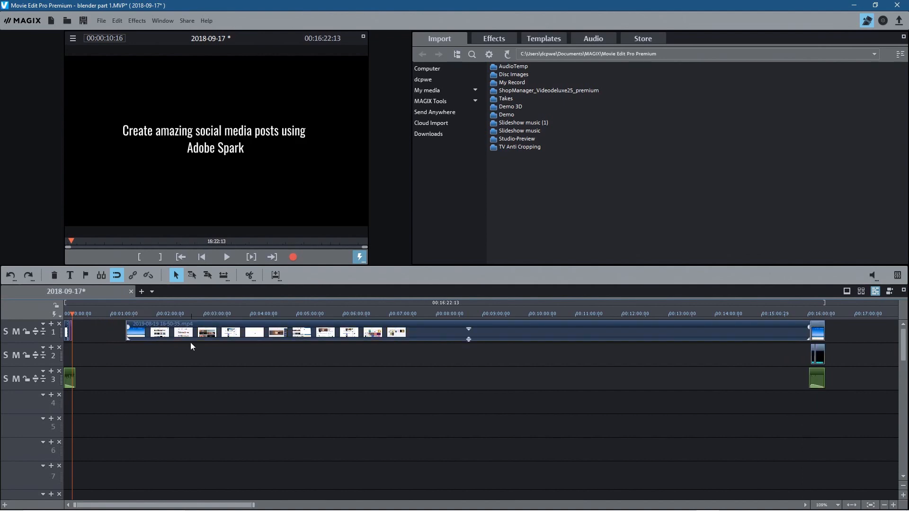
# Add "VIDDYOZE-Ink Splatter - YouTube (1).mp4" from the project folder to the timeline and place it on track 1 after the opening title.
pyautogui.hotkey('alt', 'Tab')
pyautogui.click(625, 218)
pyautogui.moveTo(625, 218); pyautogui.dragTo(248, 457)
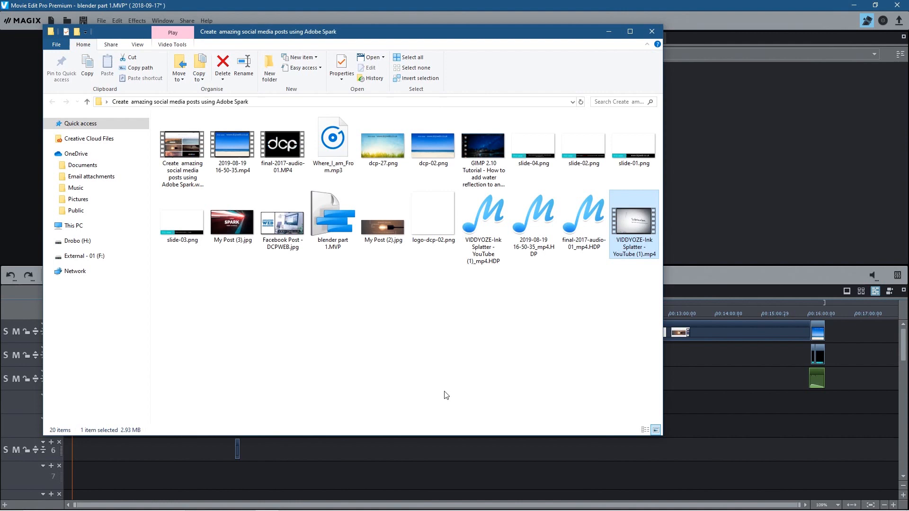
pyautogui.click(306, 450)
pyautogui.moveTo(238, 449); pyautogui.dragTo(78, 332)
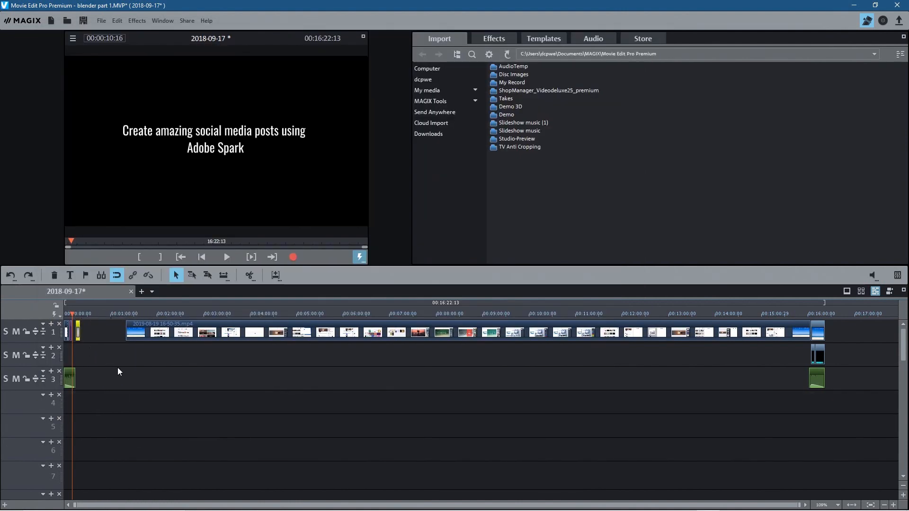
# Play back the "VIDDYOZE-Ink Splatter - YouTube (1).mp4" clip on the timeline from 00:00:16:05.
pyautogui.scroll(7, 122, 367)
pyautogui.scroll(-1, 123, 368)
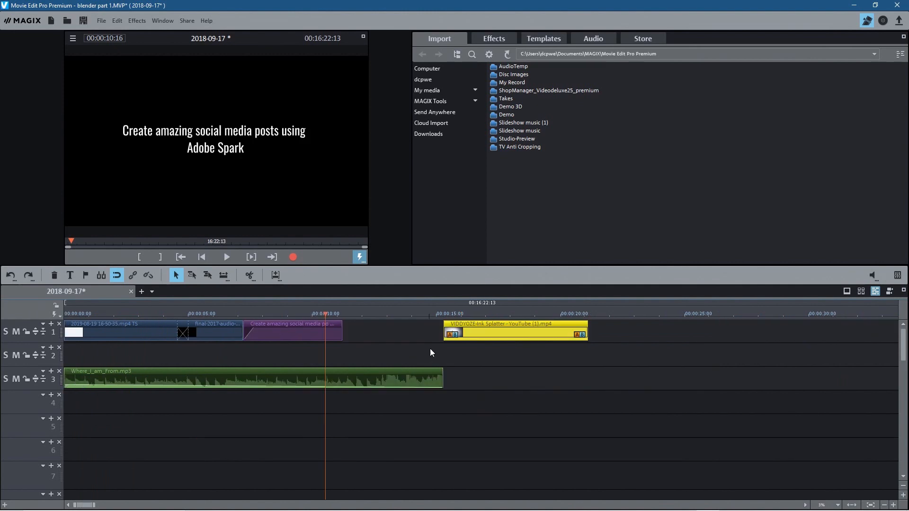
pyautogui.moveTo(485, 331)
pyautogui.mouseDown()
pyautogui.moveTo(386, 331)
pyautogui.moveTo(489, 332)
pyautogui.mouseUp()
pyautogui.click(465, 314)
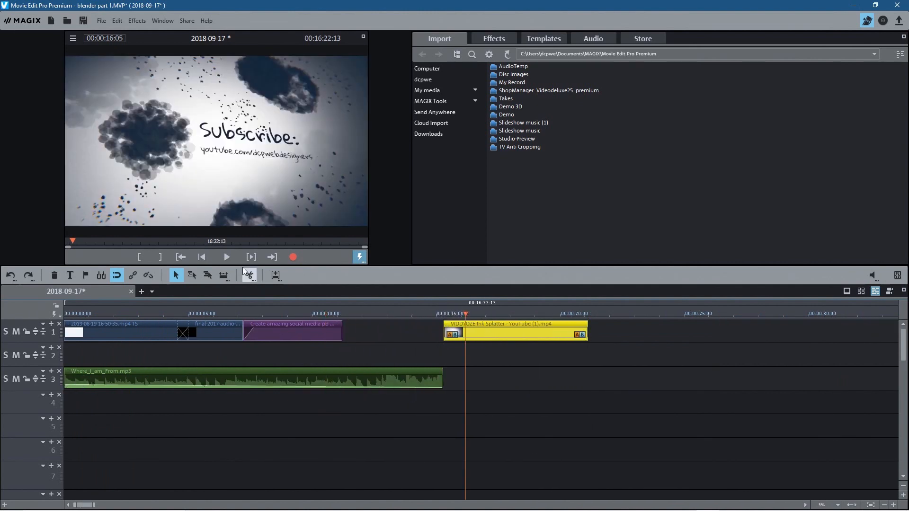
pyautogui.click(230, 257)
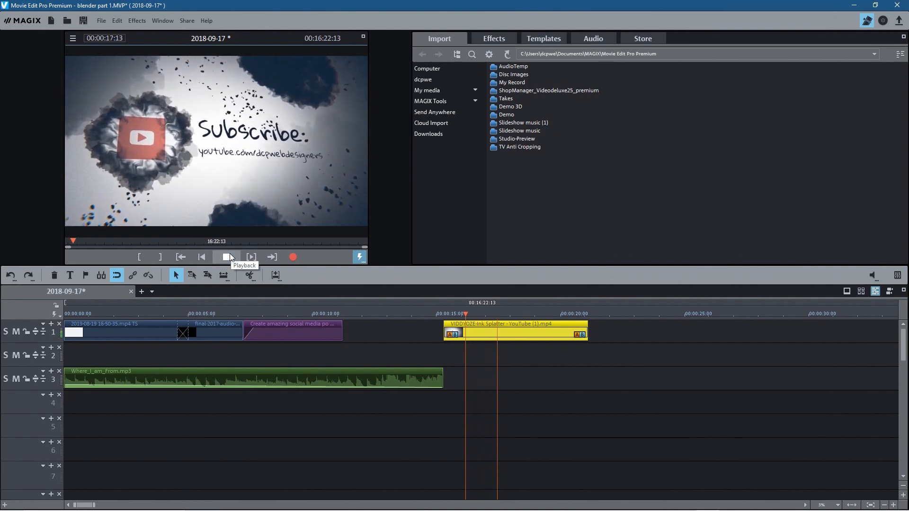
pyautogui.click(230, 257)
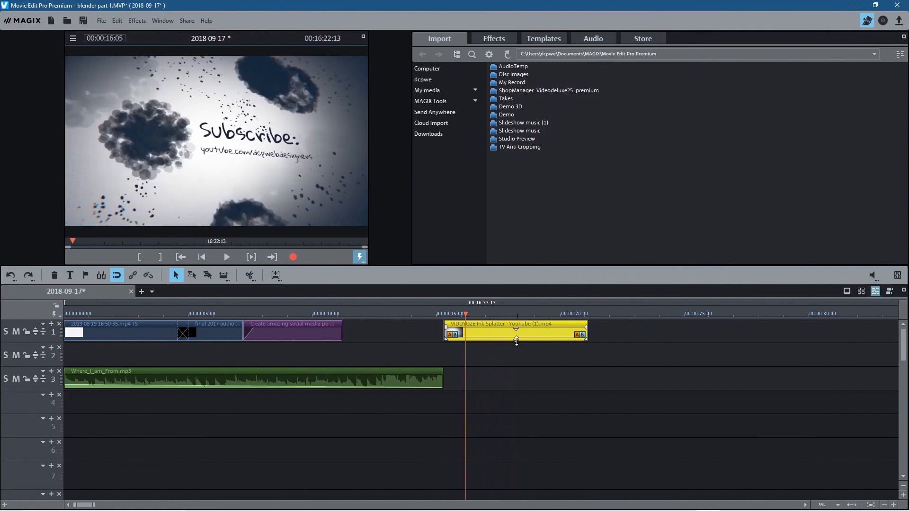
# Turn down the audio volume of the "VIDDYOZE-Ink Splatter - YouTube (1).mp4" clip on track 1 and save the project.
pyautogui.click(516, 340)
pyautogui.moveTo(516, 340); pyautogui.dragTo(516, 412)
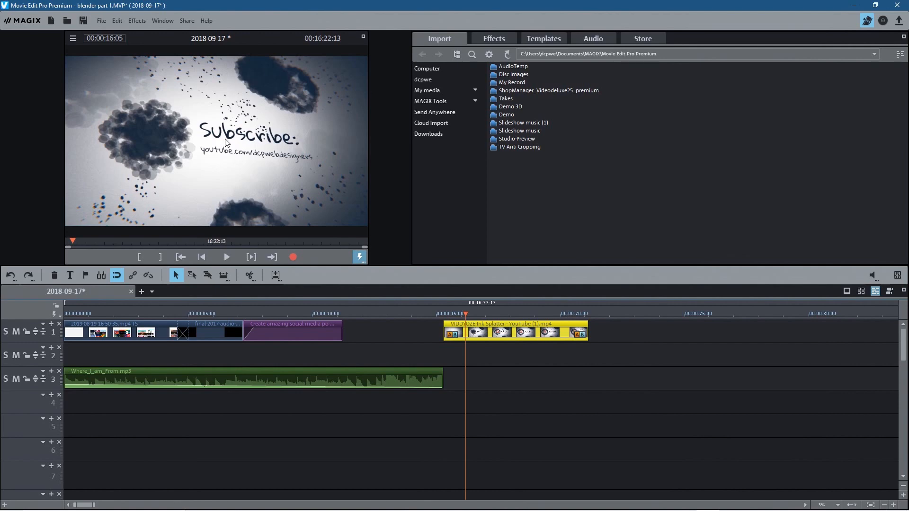
pyautogui.click(83, 21)
# Move the subscribe clip earlier so it slightly overlaps the end of the opening title, and preview the crossfade from 00:00:10:02.
pyautogui.moveTo(503, 325); pyautogui.dragTo(395, 323)
pyautogui.click(315, 317)
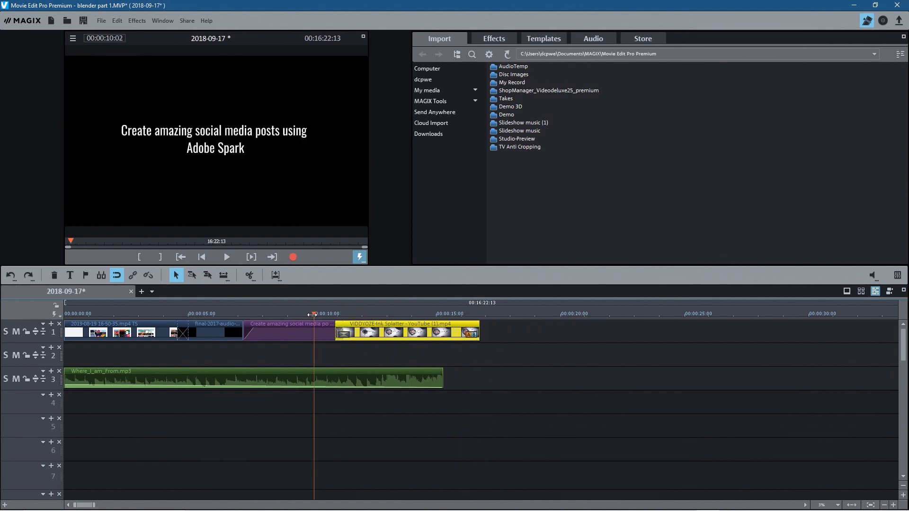
pyautogui.click(227, 257)
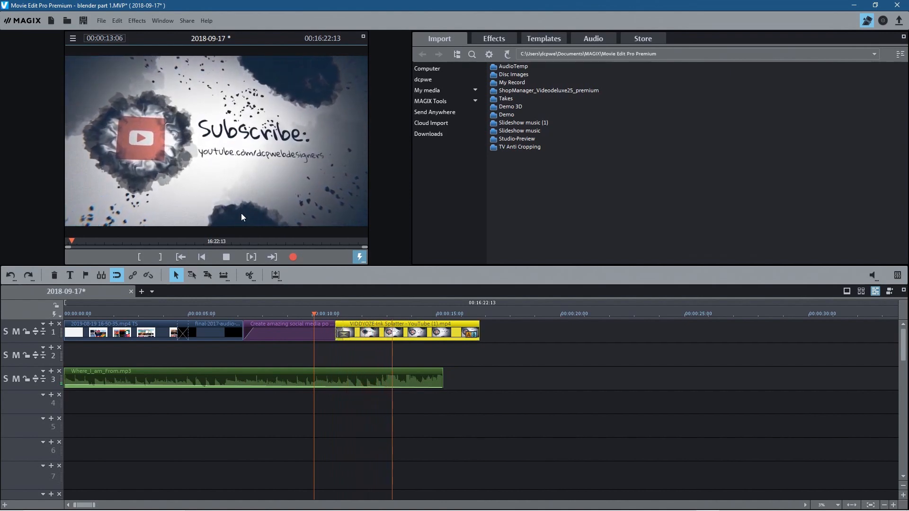
pyautogui.press('space')
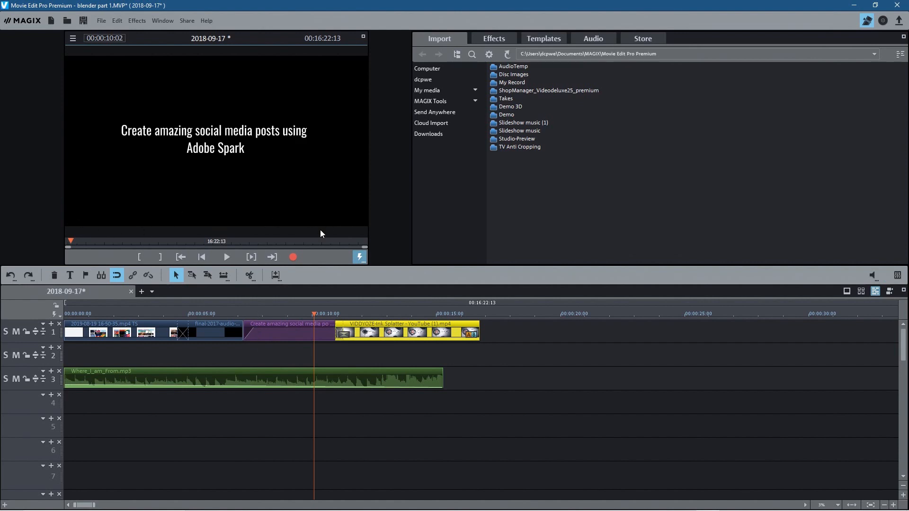
pyautogui.click(221, 258)
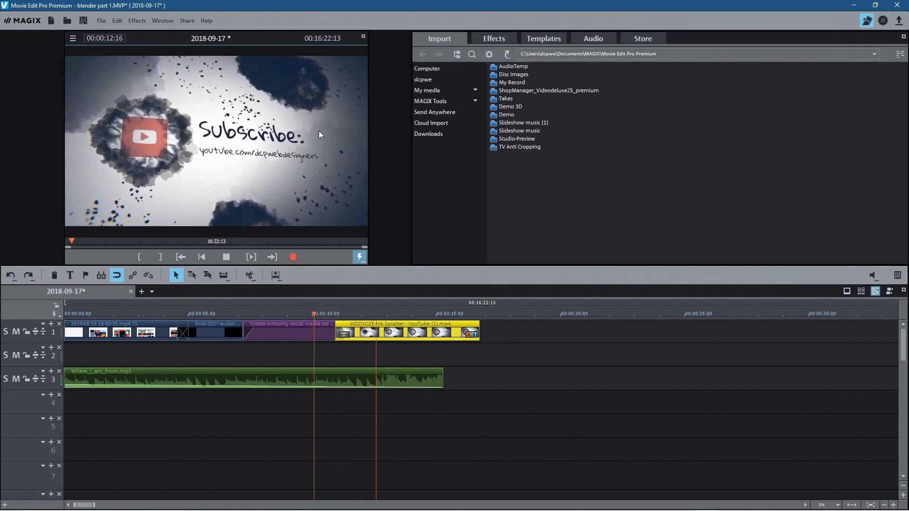
pyautogui.click(229, 258)
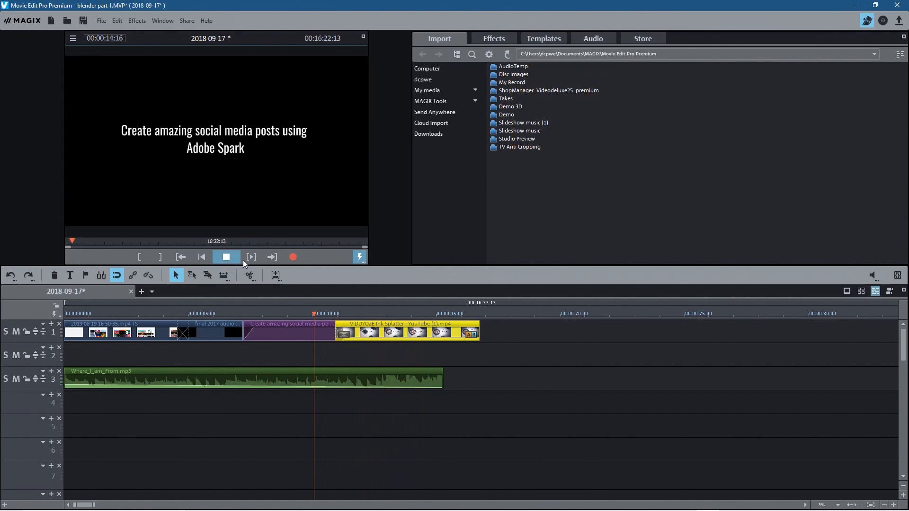
# Extend the opening "Where_I_am_From.mp3" music on track 3 to the end of the subscribe clip.
pyautogui.moveTo(444, 379); pyautogui.dragTo(478, 379)
pyautogui.click(456, 401)
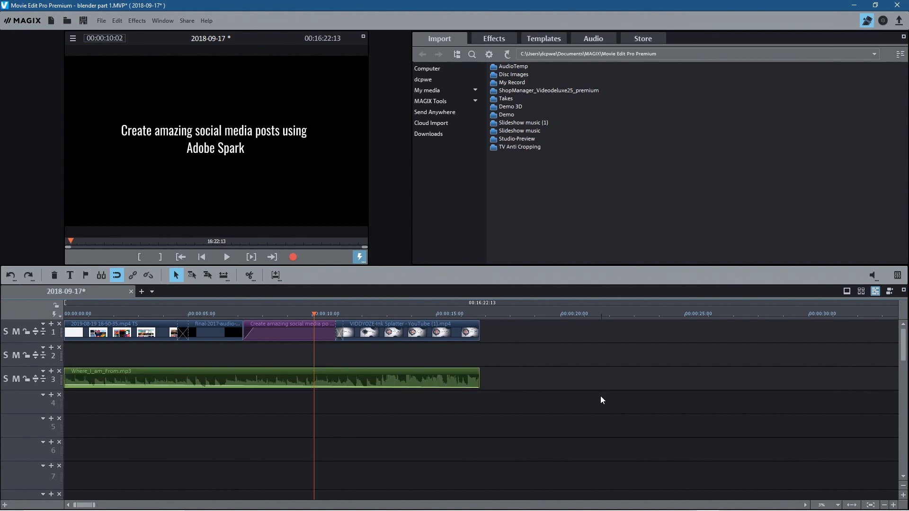
pyautogui.scroll(-5, 600, 396)
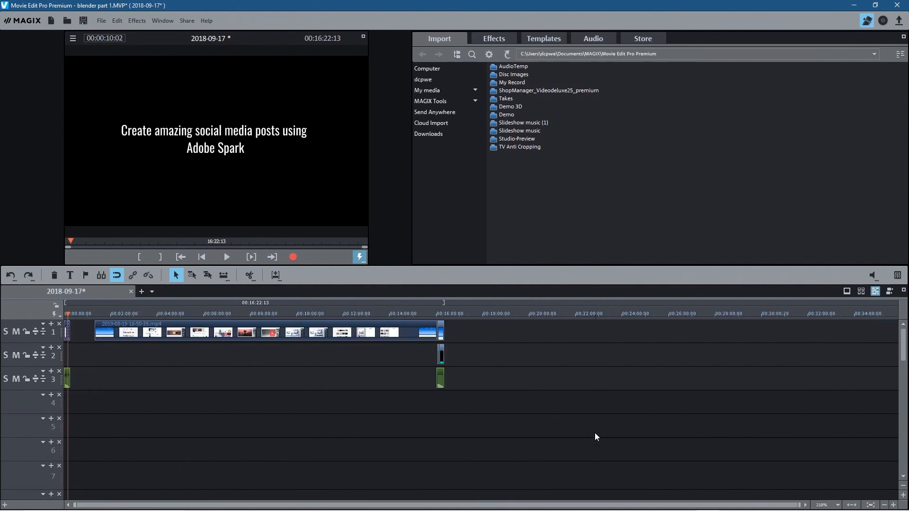
pyautogui.click(289, 335)
pyautogui.scroll(3, 364, 402)
pyautogui.scroll(1, 330, 391)
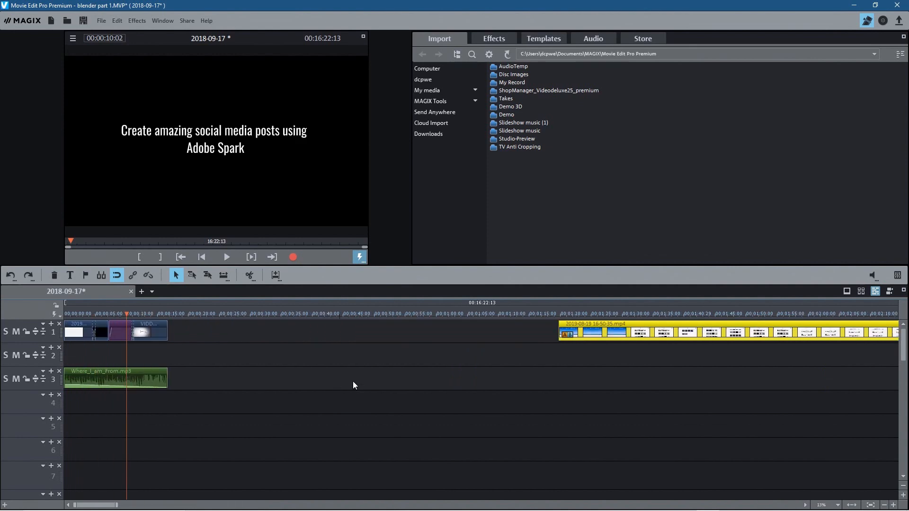
pyautogui.moveTo(605, 334); pyautogui.dragTo(211, 373)
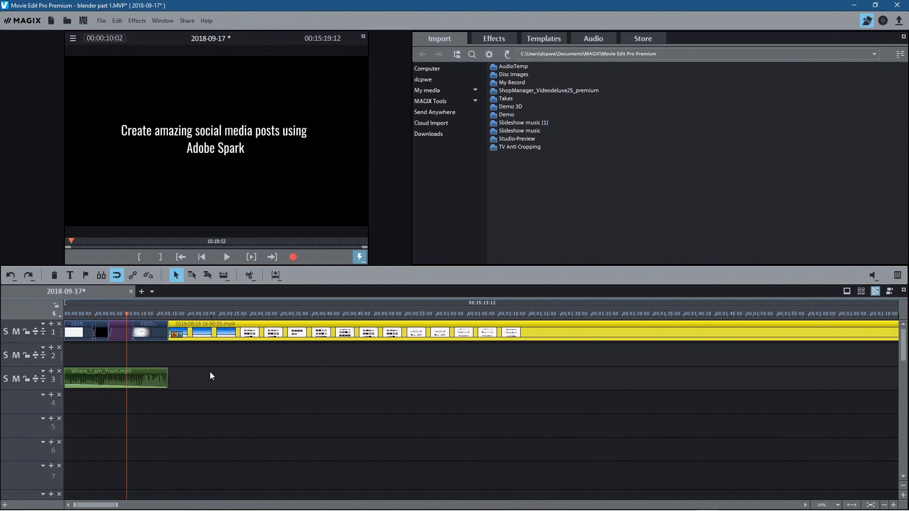
pyautogui.scroll(2, 285, 356)
pyautogui.moveTo(512, 334); pyautogui.dragTo(504, 334)
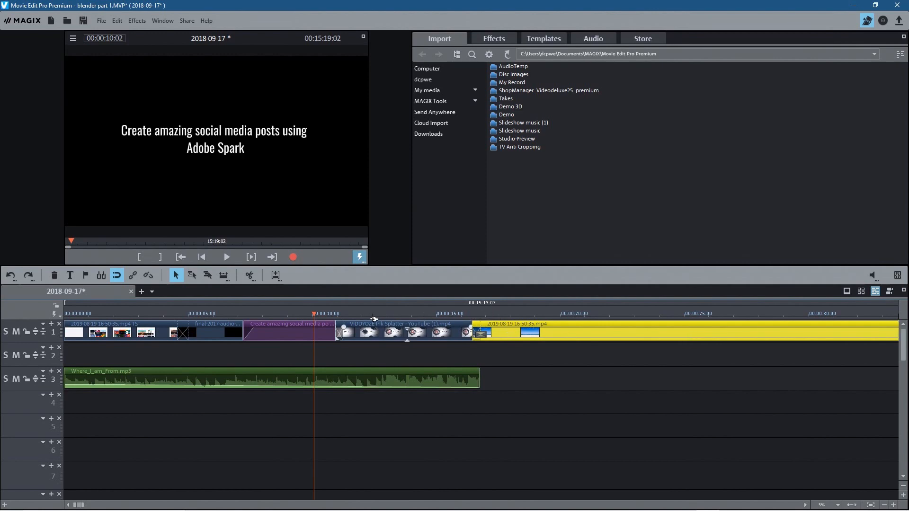
# Play the opening from 00:00:10:02 through the crossfade into the main recording, and inspect the subscribe animation at 00:00:12:01.
pyautogui.click(227, 258)
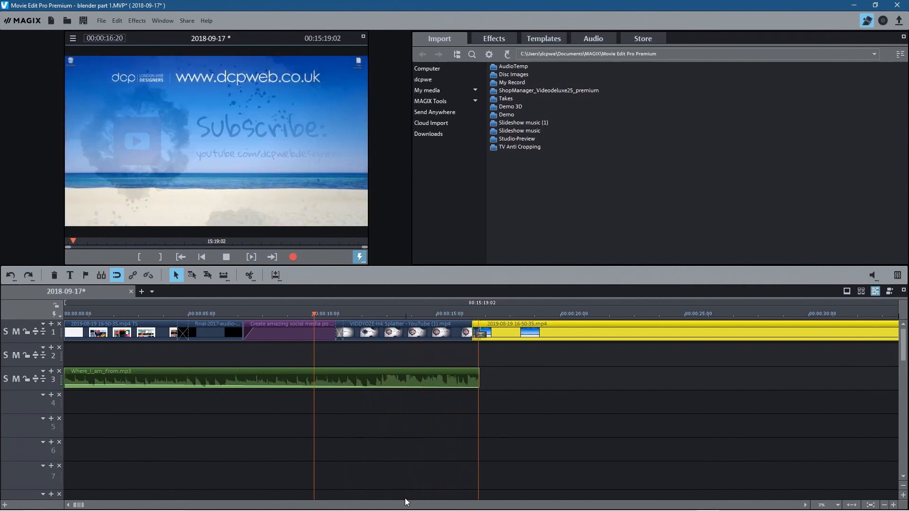
pyautogui.click(226, 257)
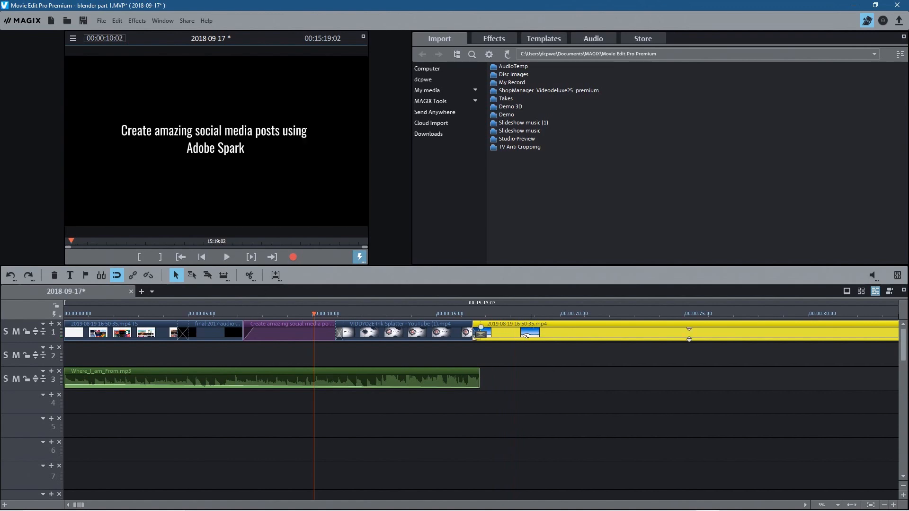
pyautogui.moveTo(484, 314)
pyautogui.mouseDown()
pyautogui.moveTo(566, 320)
pyautogui.moveTo(329, 319)
pyautogui.moveTo(478, 334)
pyautogui.moveTo(490, 345)
pyautogui.moveTo(332, 334)
pyautogui.moveTo(483, 333)
pyautogui.moveTo(65, 325)
pyautogui.moveTo(489, 343)
pyautogui.moveTo(328, 339)
pyautogui.moveTo(363, 339)
pyautogui.mouseUp()
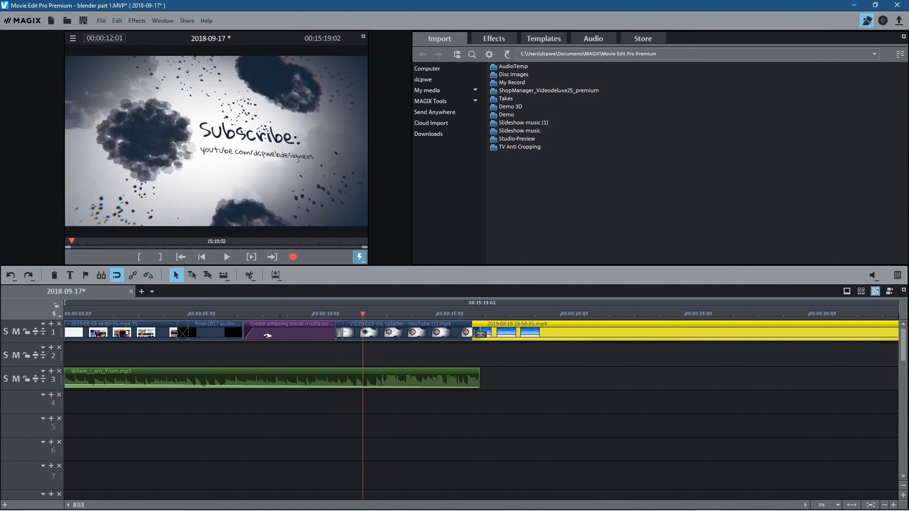
pyautogui.click(539, 391)
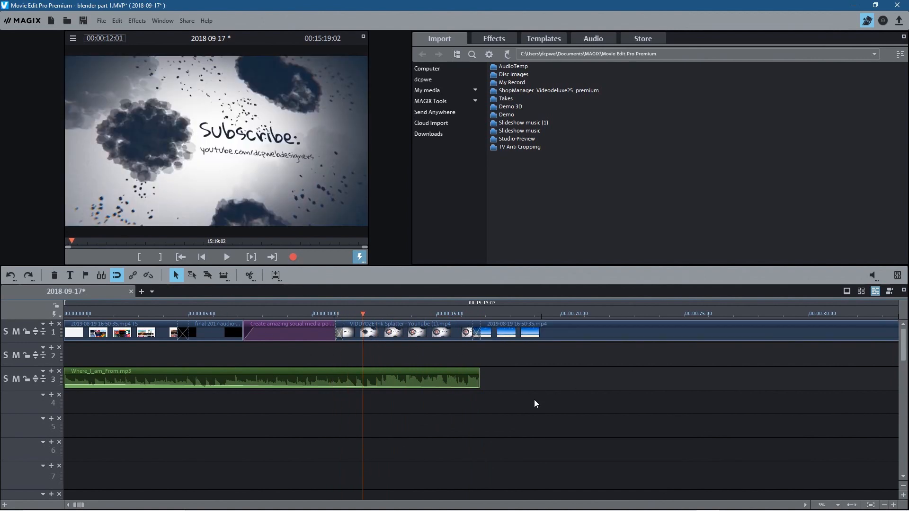
# Move the closing images, slides and music on tracks 1 to 3 about 23 s later to open a gap after the main recording.
pyautogui.hscroll(10, 481, 458)
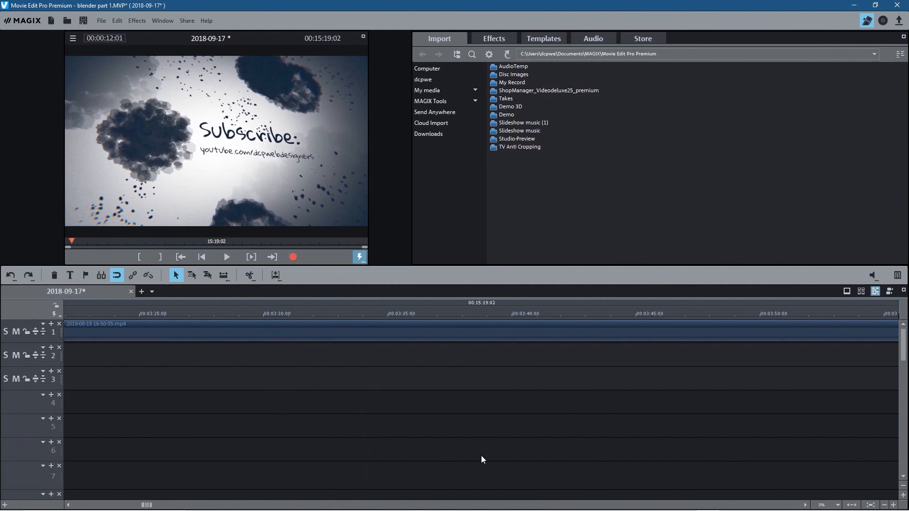
pyautogui.hscroll(15, 481, 457)
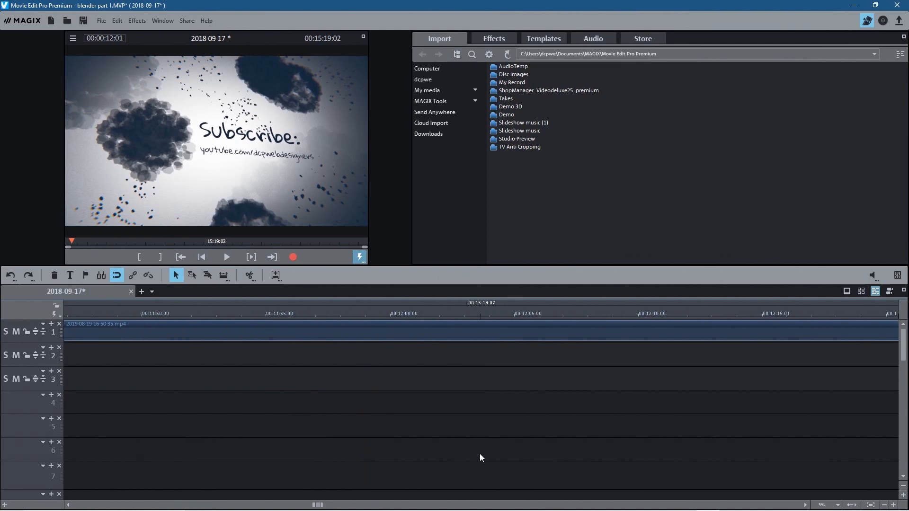
pyautogui.hscroll(1, 479, 454)
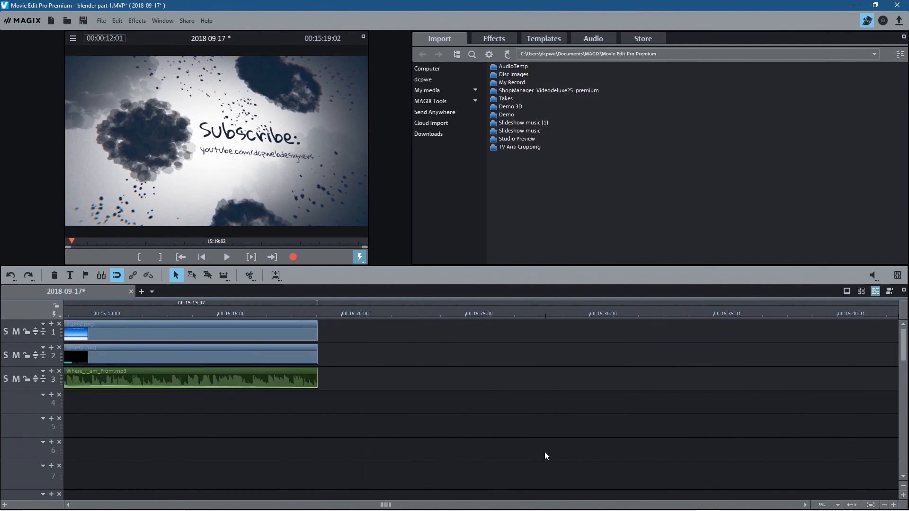
pyautogui.scroll(-2, 530, 441)
pyautogui.moveTo(663, 436); pyautogui.dragTo(619, 335)
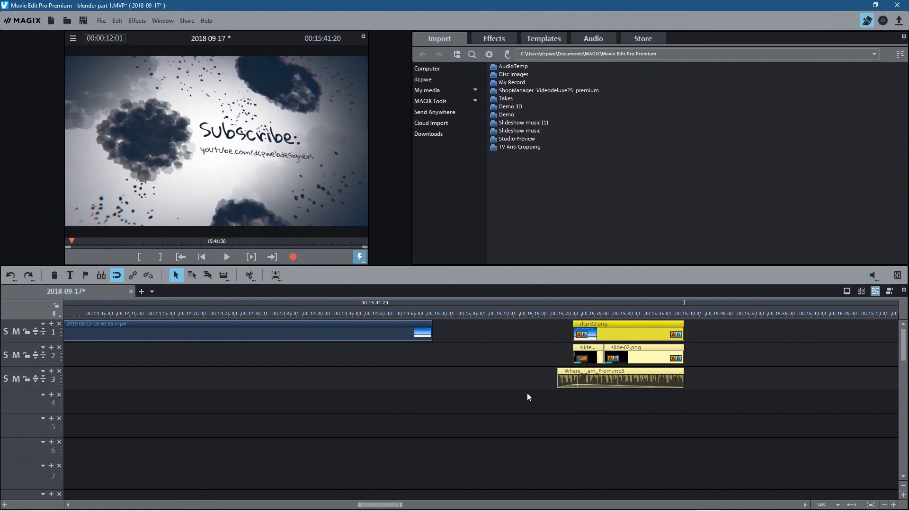
# Add "VIDDYOZE-Ink Splatter - YouTube (1).mp4" from the project folder to track 1 directly after the main recording.
pyautogui.hotkey('alt', 'Tab')
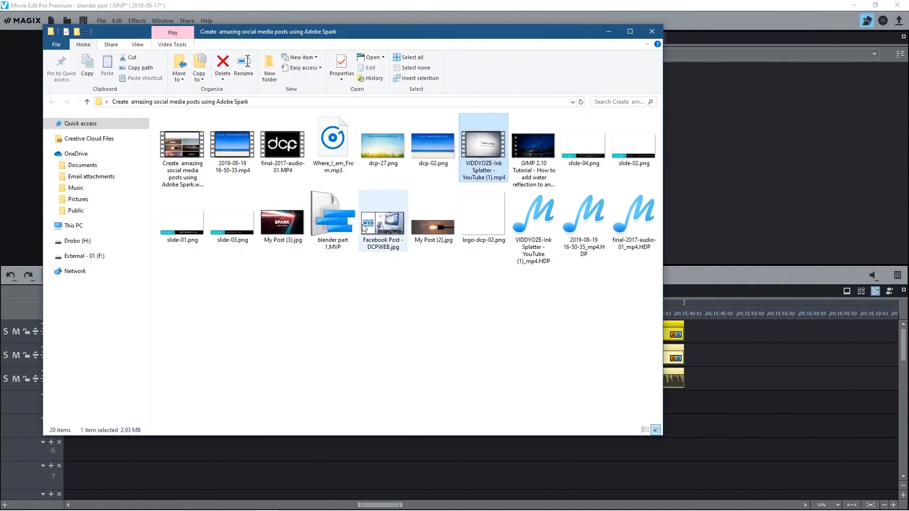
pyautogui.moveTo(469, 143); pyautogui.dragTo(450, 412)
pyautogui.moveTo(737, 416); pyautogui.dragTo(606, 330)
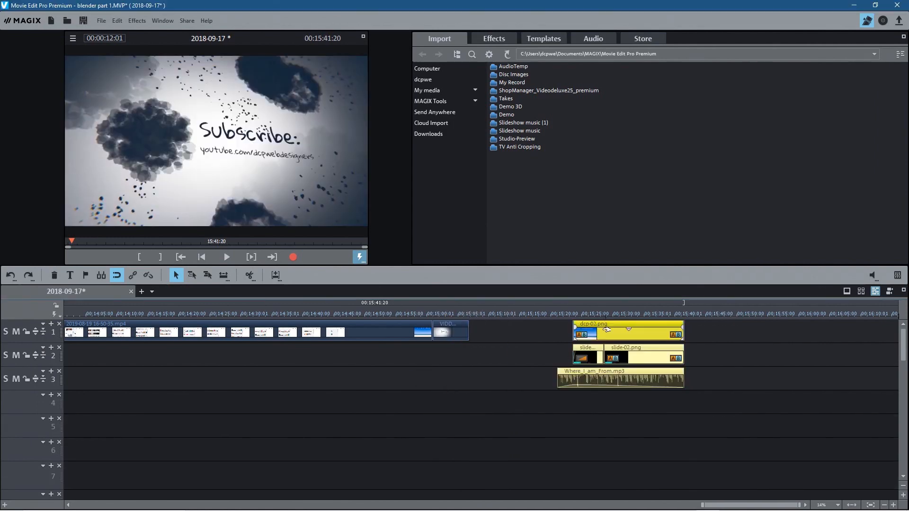
# Set the playhead to 00:15:06:26 and shift the second subscribe clip earlier to overlap the end of the main recording as a crossfade.
pyautogui.scroll(1, 507, 353)
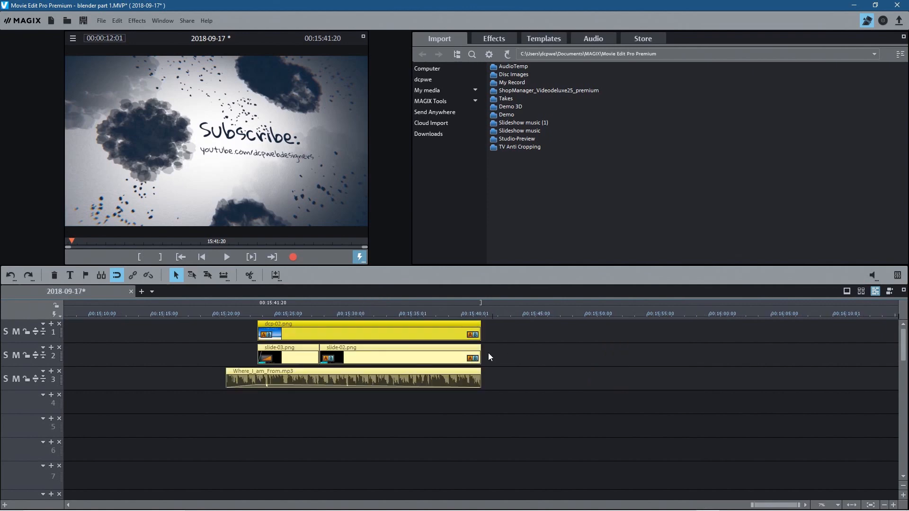
pyautogui.hscroll(-1, 491, 353)
pyautogui.scroll(1, 437, 347)
pyautogui.hscroll(-1, 434, 346)
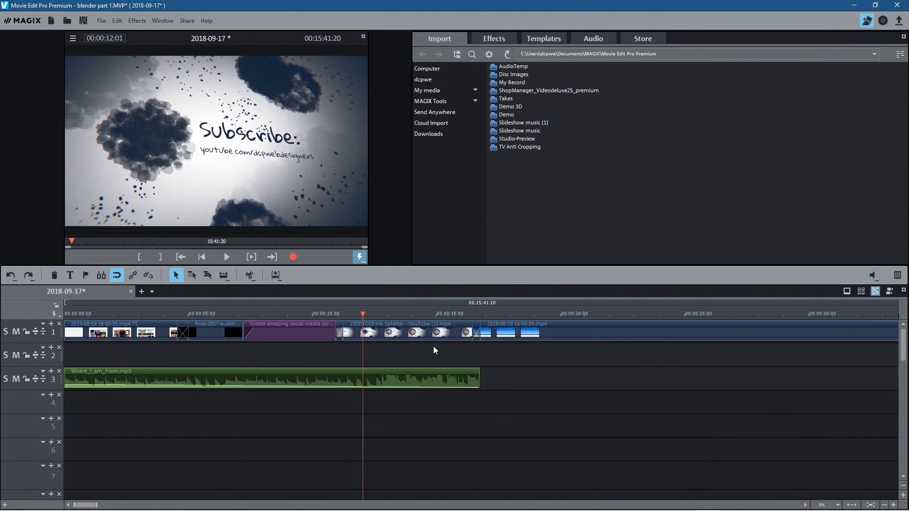
pyautogui.hscroll(2, 433, 346)
pyautogui.hscroll(8, 434, 348)
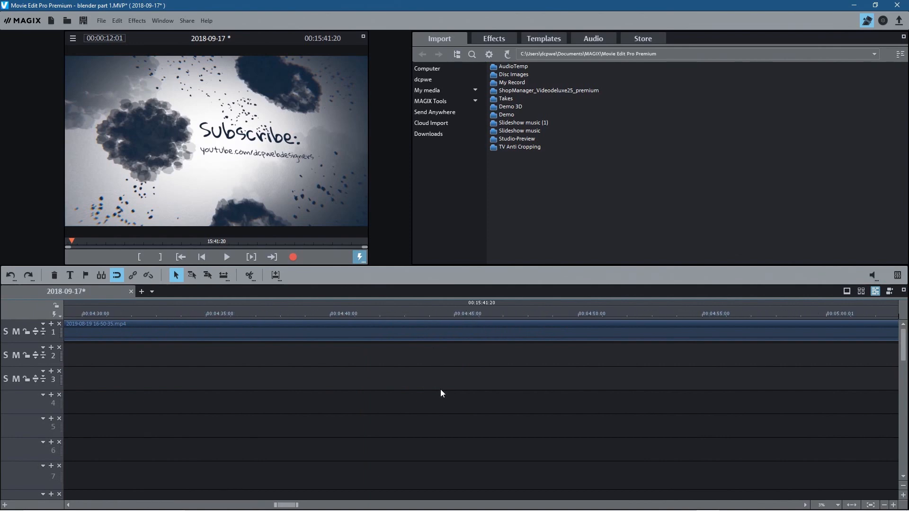
pyautogui.hscroll(2, 441, 391)
pyautogui.scroll(-5, 442, 387)
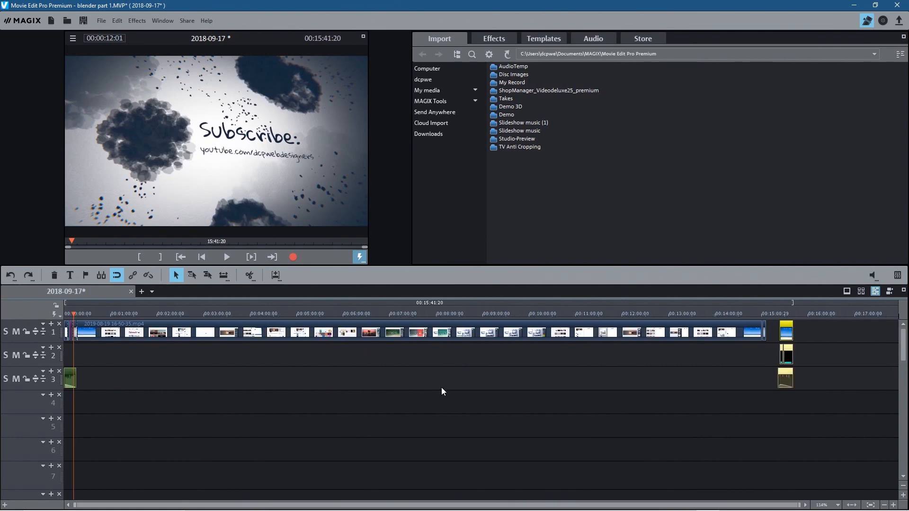
pyautogui.click(762, 316)
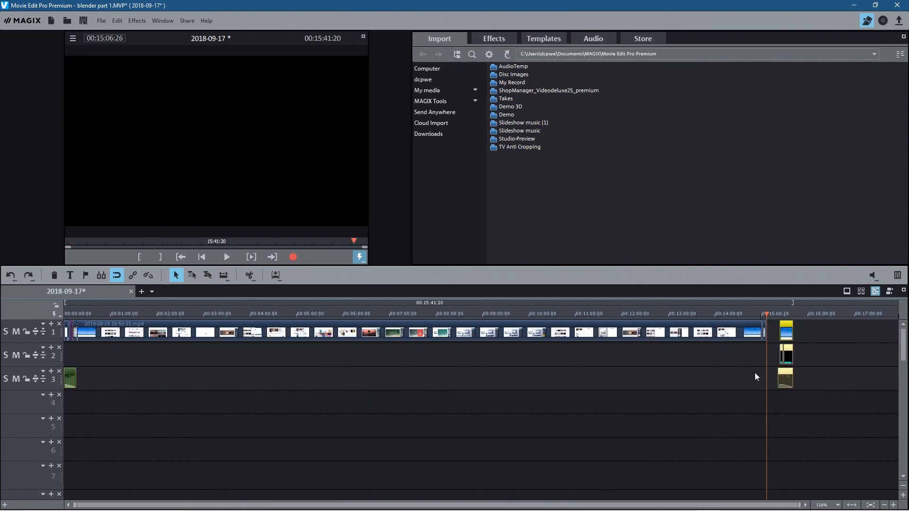
pyautogui.scroll(5, 754, 374)
pyautogui.moveTo(402, 326); pyautogui.dragTo(381, 330)
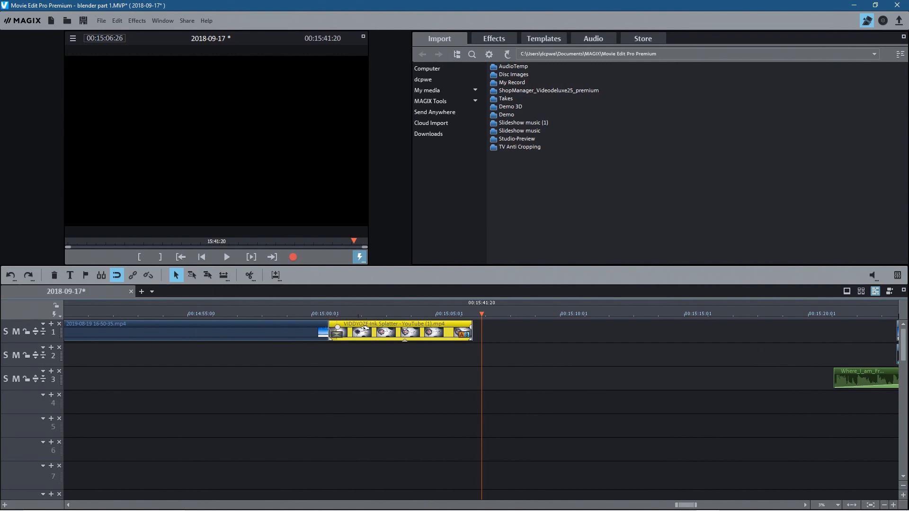
# Select all closing clips on tracks 1 to 3 and move them together so "dcp-02.png" starts at 00:15:06:26.
pyautogui.click(615, 414)
pyautogui.scroll(-2, 642, 419)
pyautogui.moveTo(848, 452); pyautogui.dragTo(689, 346)
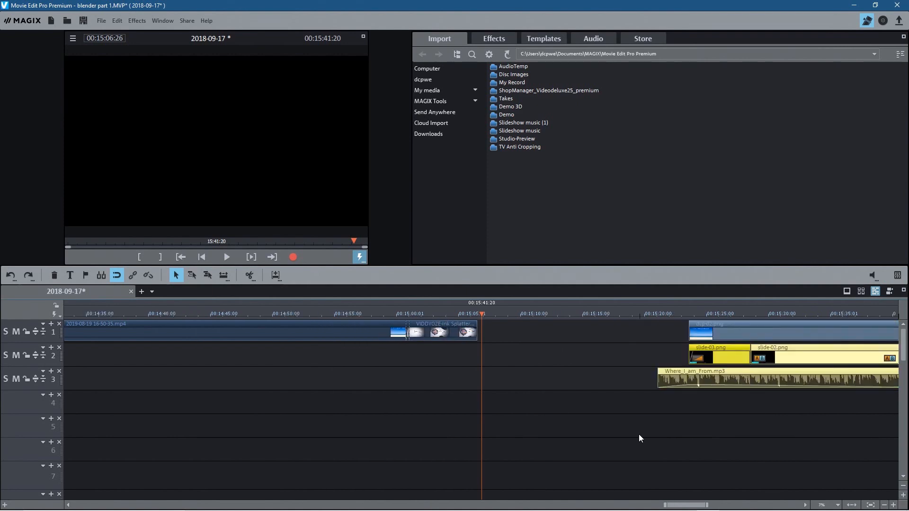
pyautogui.scroll(-1, 643, 435)
pyautogui.moveTo(706, 451); pyautogui.dragTo(565, 340)
pyautogui.moveTo(649, 363); pyautogui.dragTo(545, 362)
pyautogui.scroll(3, 565, 383)
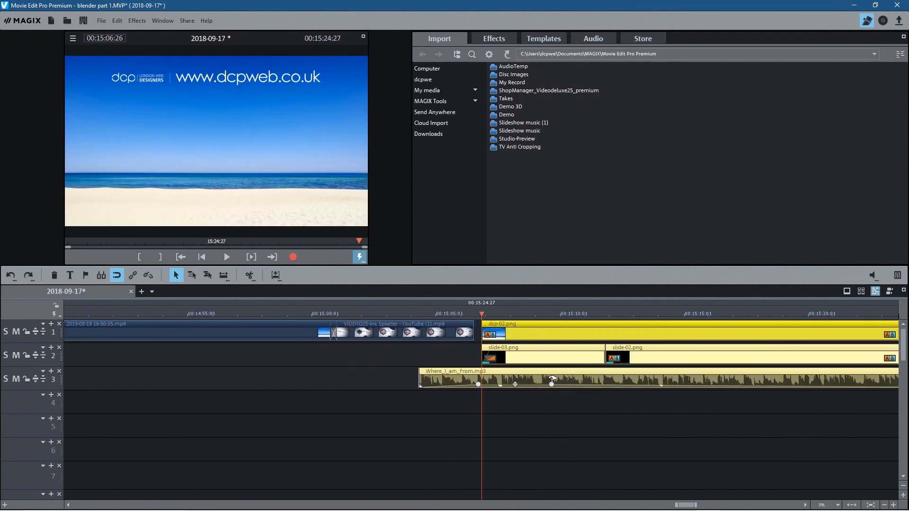
# Shift the closing clips slightly earlier so "dcp-02.png" overlaps the end of the second subscribe clip, and save the project.
pyautogui.scroll(2, 552, 379)
pyautogui.moveTo(530, 337); pyautogui.dragTo(549, 332)
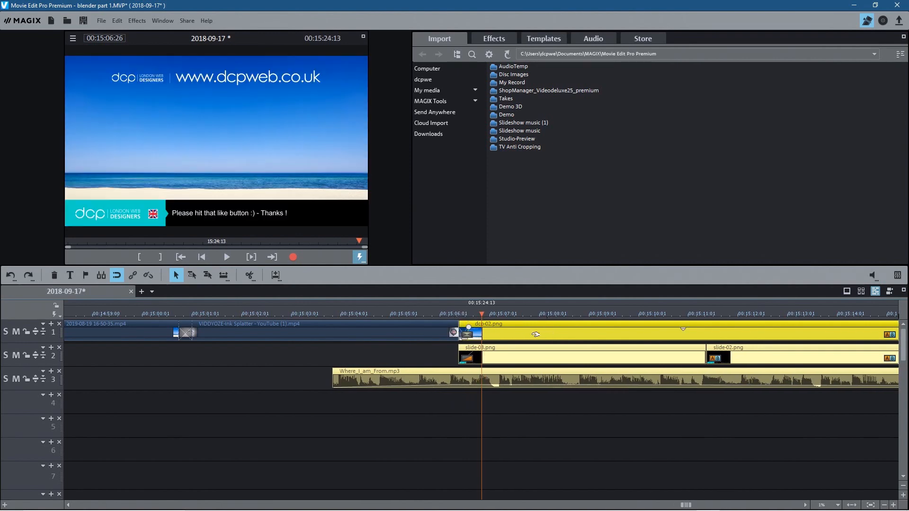
pyautogui.click(79, 21)
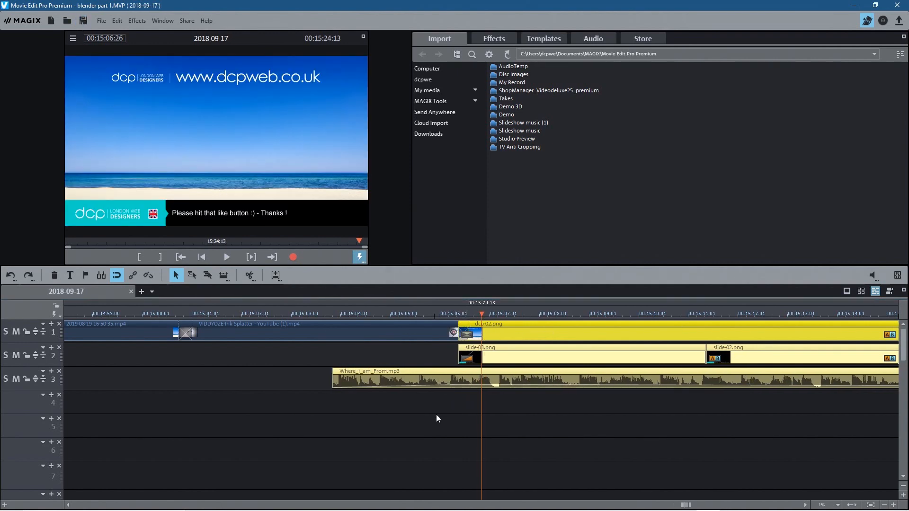
# Move "Where_I_am_From.mp3" on track 3 earlier to begin with the second subscribe clip, and save the project.
pyautogui.moveTo(333, 376); pyautogui.dragTo(169, 372)
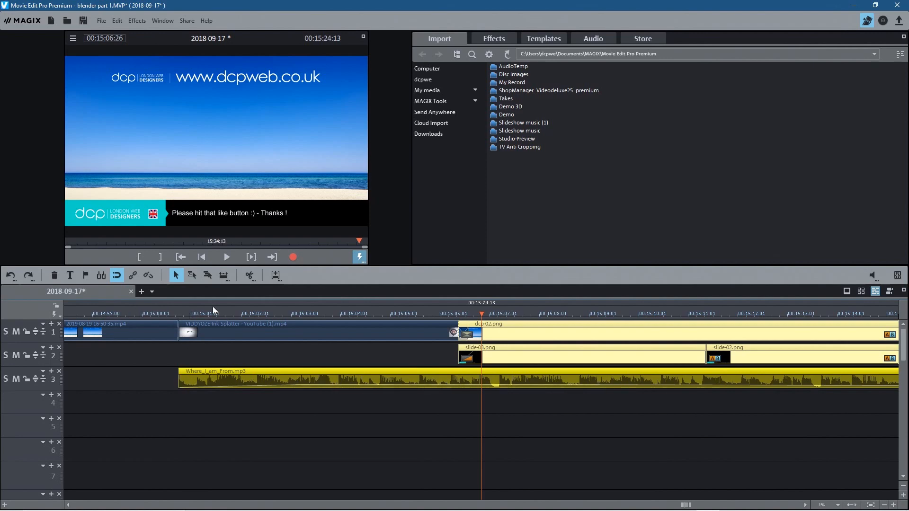
pyautogui.hotkey('ctrl', 's')
# Play back and scrub through the transition from the main recording over the second subscribe clip into the closing slides.
pyautogui.click(156, 315)
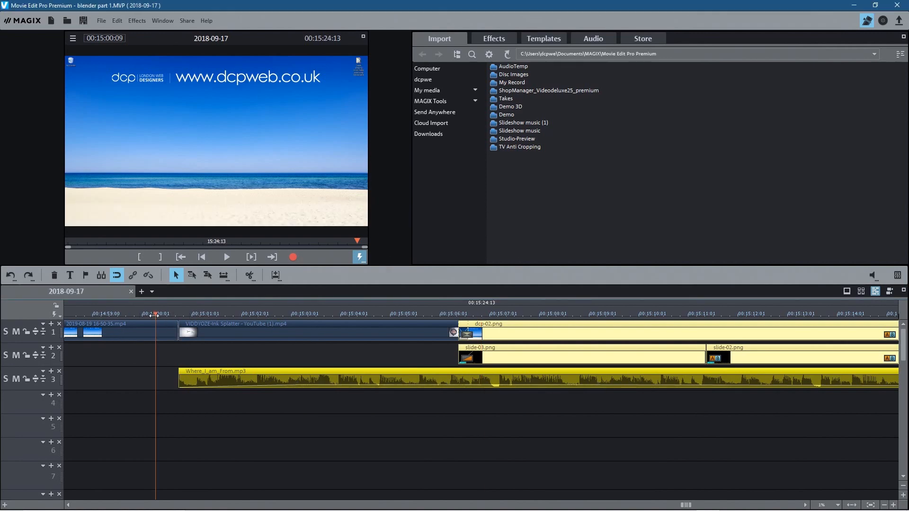
pyautogui.click(226, 260)
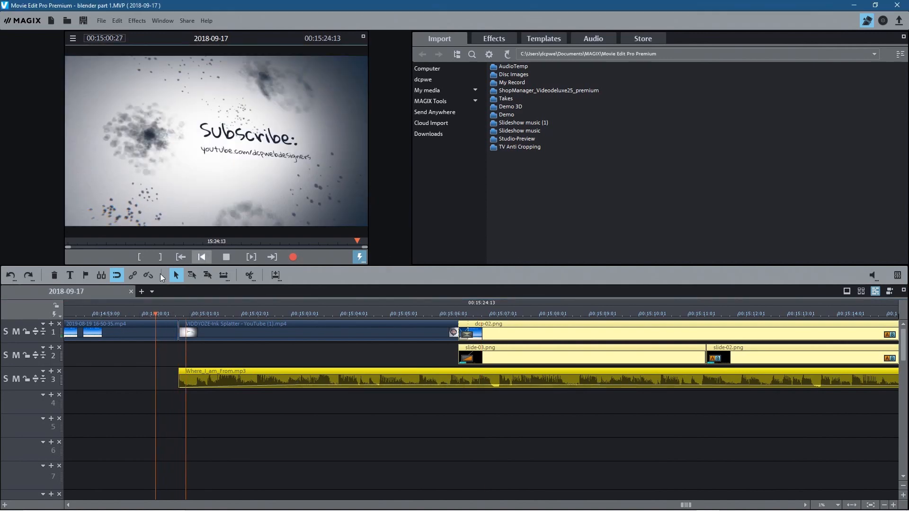
pyautogui.click(92, 316)
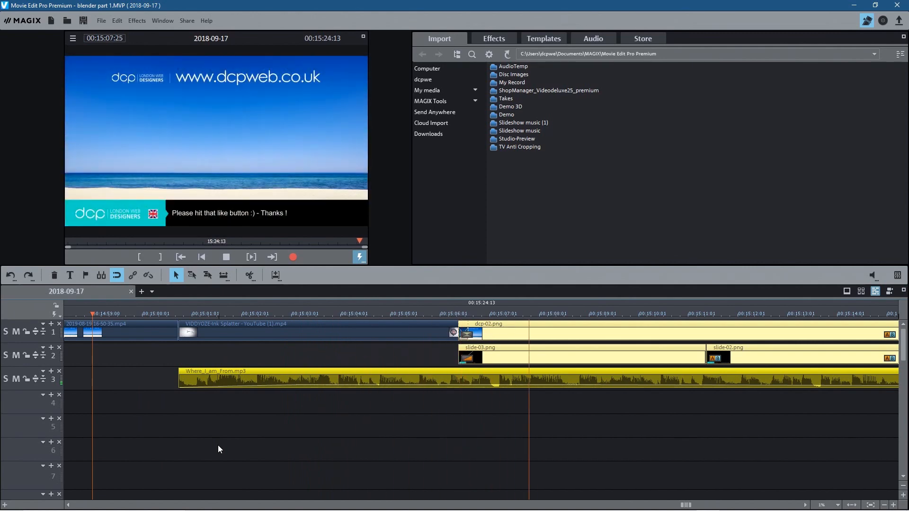
pyautogui.click(225, 257)
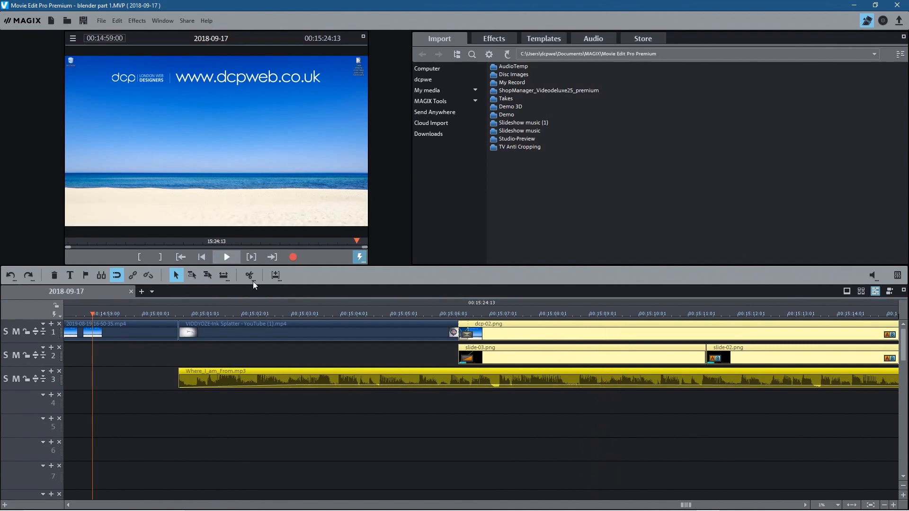
pyautogui.click(509, 316)
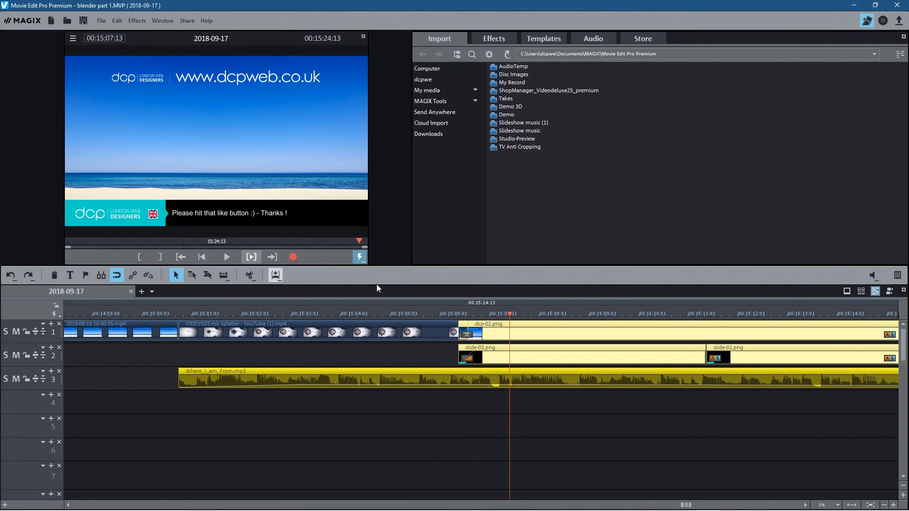
pyautogui.moveTo(508, 316)
pyautogui.mouseDown()
pyautogui.moveTo(194, 314)
pyautogui.moveTo(424, 321)
pyautogui.moveTo(152, 323)
pyautogui.moveTo(772, 341)
pyautogui.moveTo(657, 342)
pyautogui.moveTo(675, 342)
pyautogui.mouseUp()
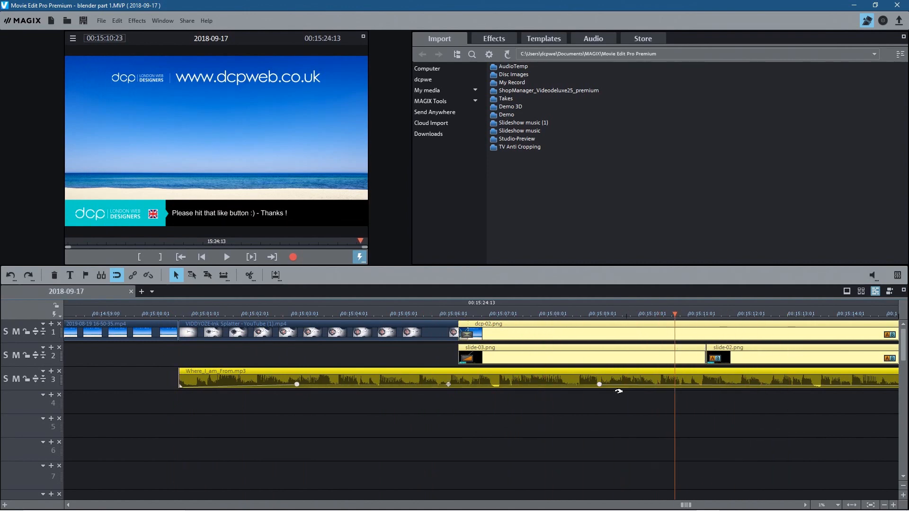
# Shift the second subscribe clip and all closing clips slightly earlier to overlap the end of the main recording, and save the project.
pyautogui.moveTo(788, 457); pyautogui.dragTo(228, 335)
pyautogui.click(155, 317)
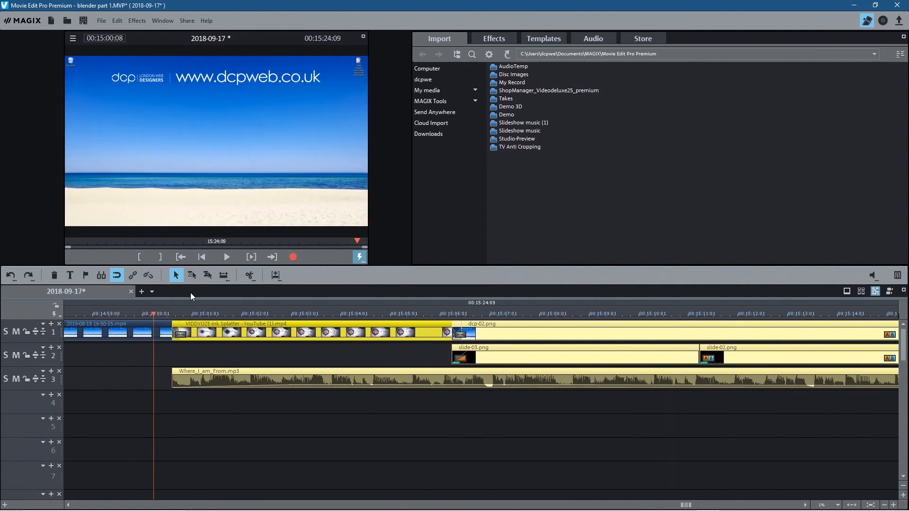
pyautogui.click(226, 256)
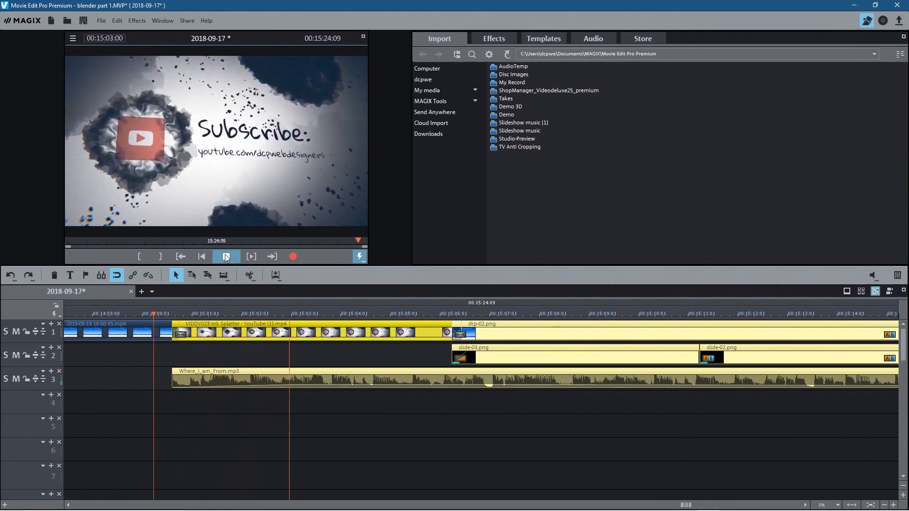
pyautogui.click(226, 256)
pyautogui.click(83, 21)
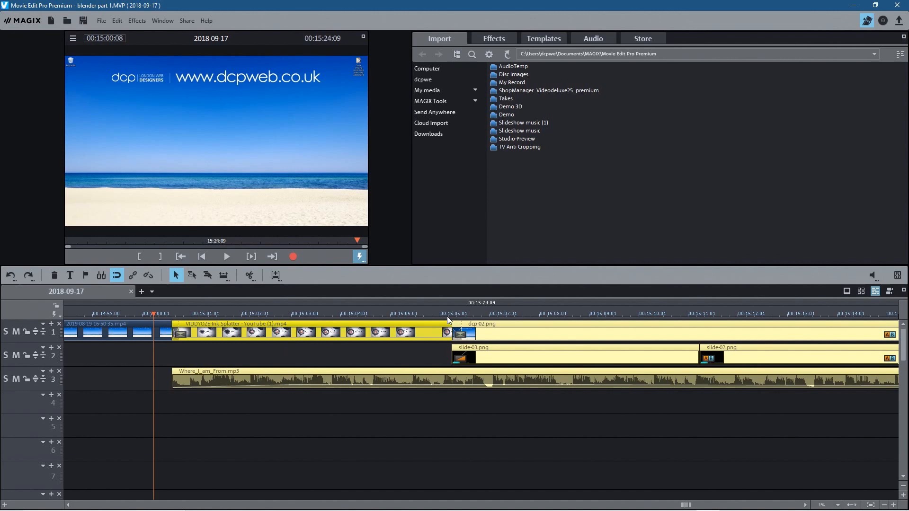
# Play the project from its start through the intro and title into the first subscribe clip.
pyautogui.moveTo(275, 312); pyautogui.dragTo(388, 335)
pyautogui.click(181, 258)
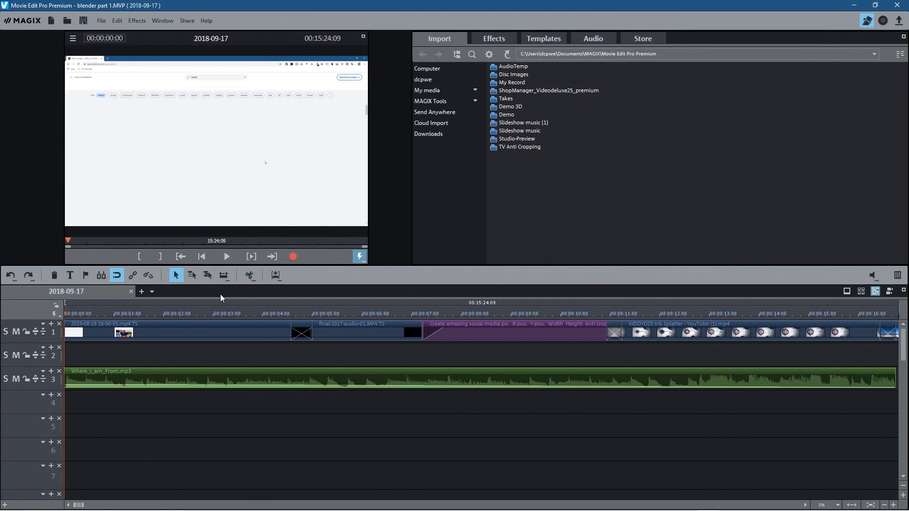
pyautogui.click(225, 258)
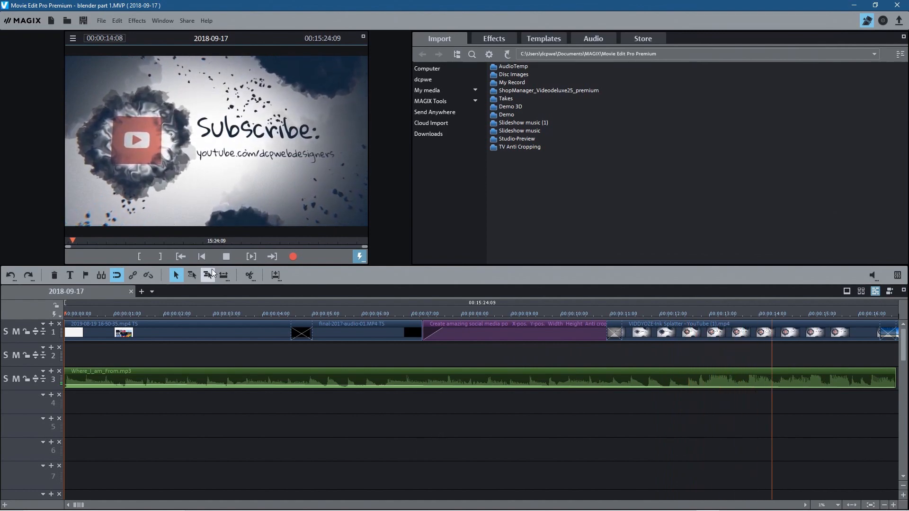
pyautogui.press('space')
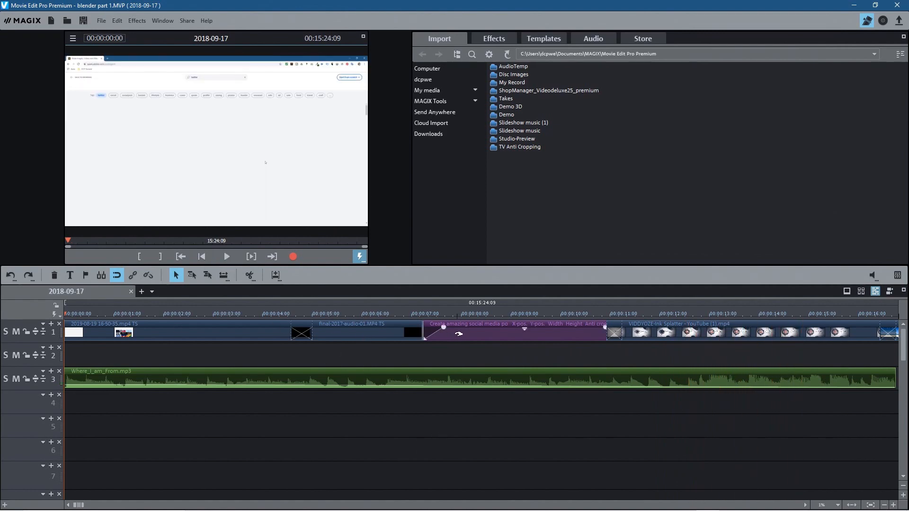
# Move the "Create amazing social media posts" title to track 2 below "final-2017-audio-01.MP4" and trim its end to that clip's end.
pyautogui.moveTo(482, 325); pyautogui.dragTo(349, 349)
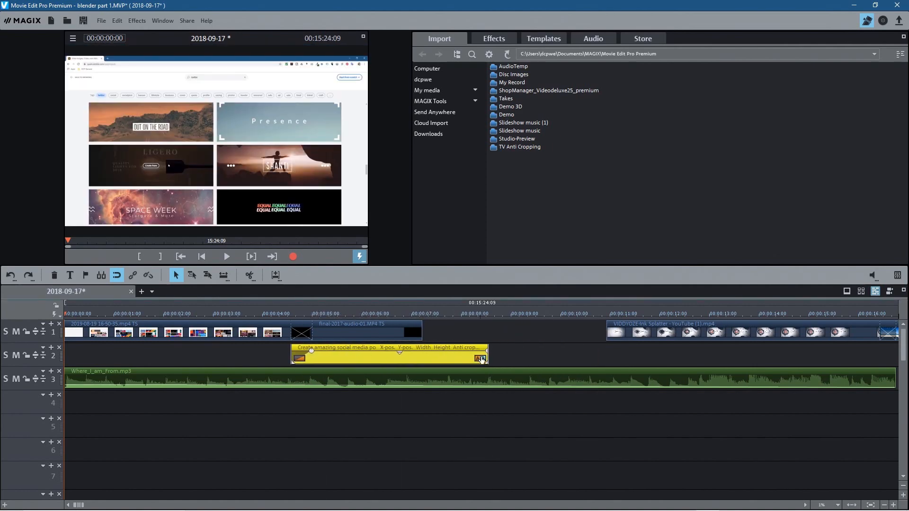
pyautogui.moveTo(488, 355); pyautogui.dragTo(421, 355)
pyautogui.moveTo(307, 315); pyautogui.dragTo(349, 316)
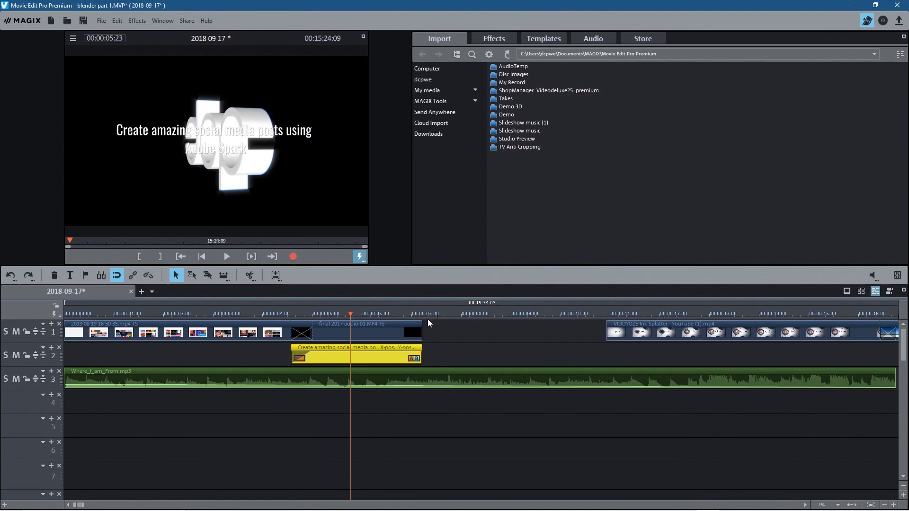
# Place the shortened title on track 1 in the gap between the intro and the first subscribe clip, and save the project.
pyautogui.click(593, 313)
pyautogui.moveTo(593, 312)
pyautogui.mouseDown()
pyautogui.moveTo(651, 317)
pyautogui.moveTo(607, 316)
pyautogui.mouseUp()
pyautogui.moveTo(363, 350); pyautogui.dragTo(516, 334)
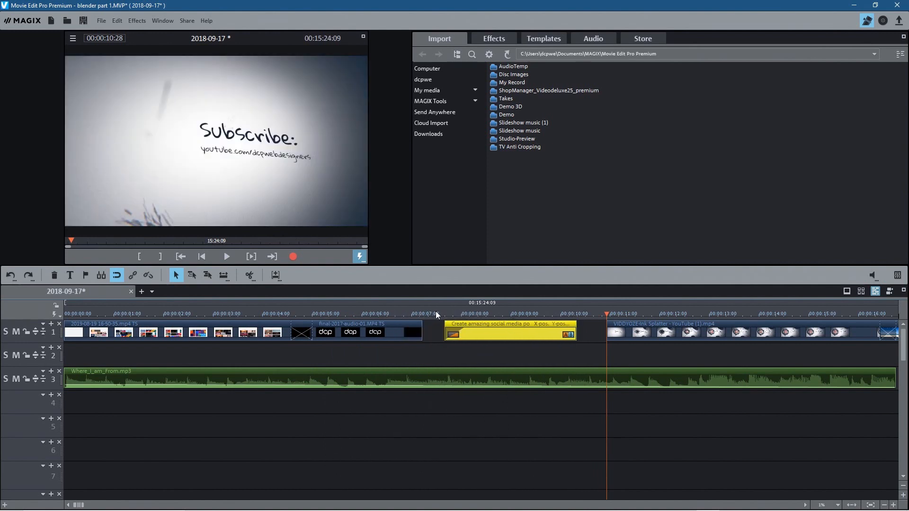
pyautogui.click(486, 313)
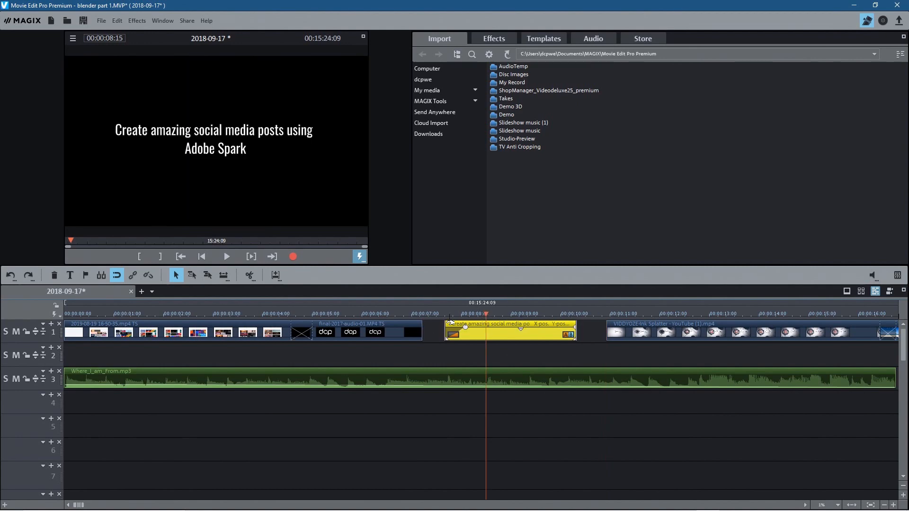
pyautogui.click(82, 22)
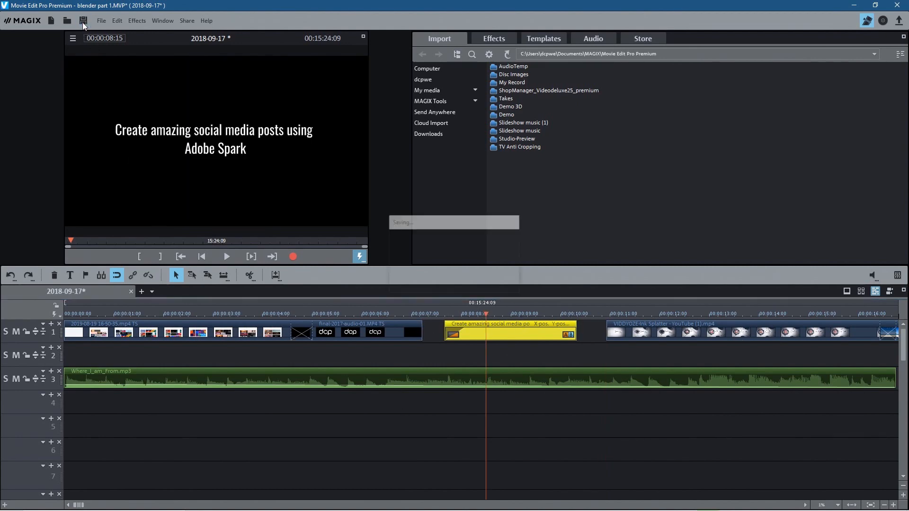
pyautogui.moveTo(632, 317); pyautogui.dragTo(740, 314)
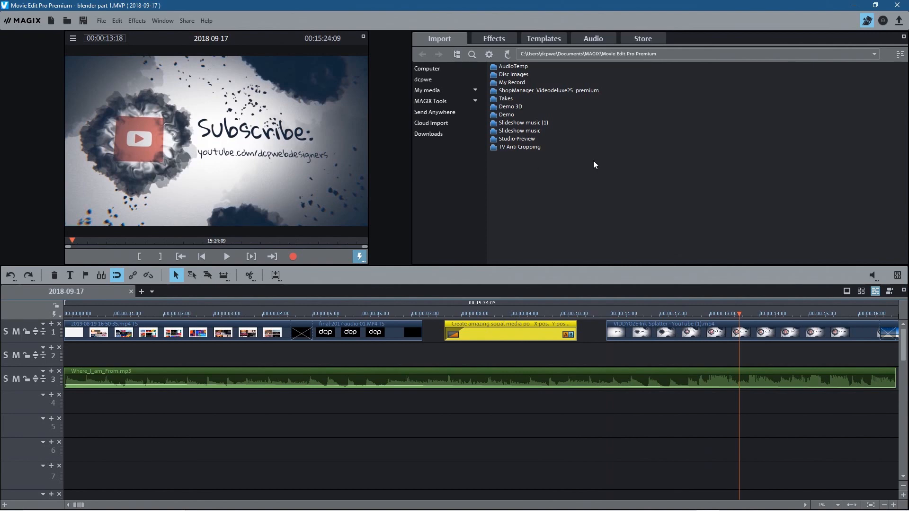
# Close the video editor and the project folder window.
pyautogui.click(901, 9)
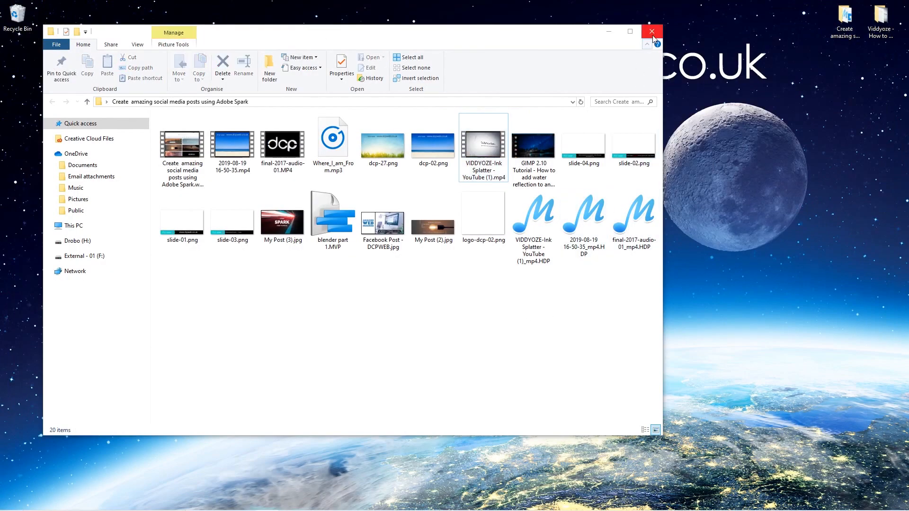
pyautogui.click(652, 35)
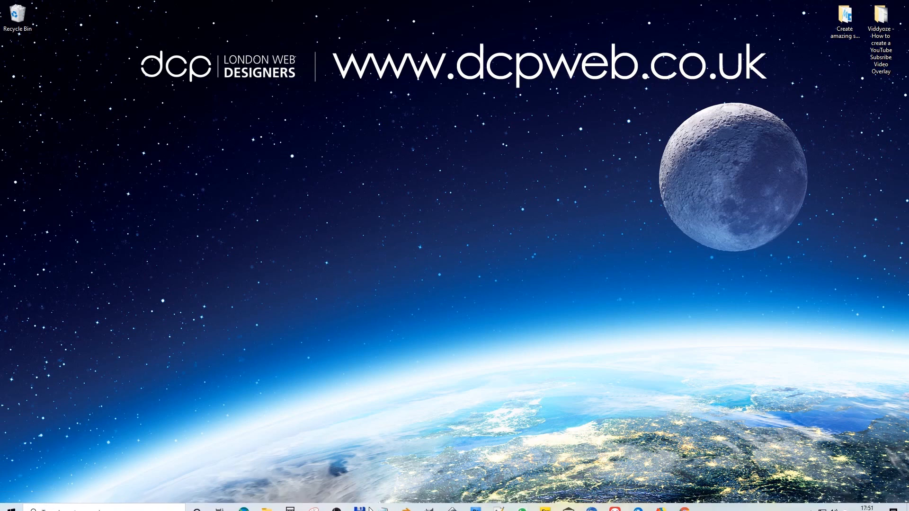
# Open the Calculator and enter 97 divided by 170.
pyautogui.click(289, 503)
pyautogui.click(184, 289)
pyautogui.click(99, 293)
pyautogui.click(229, 251)
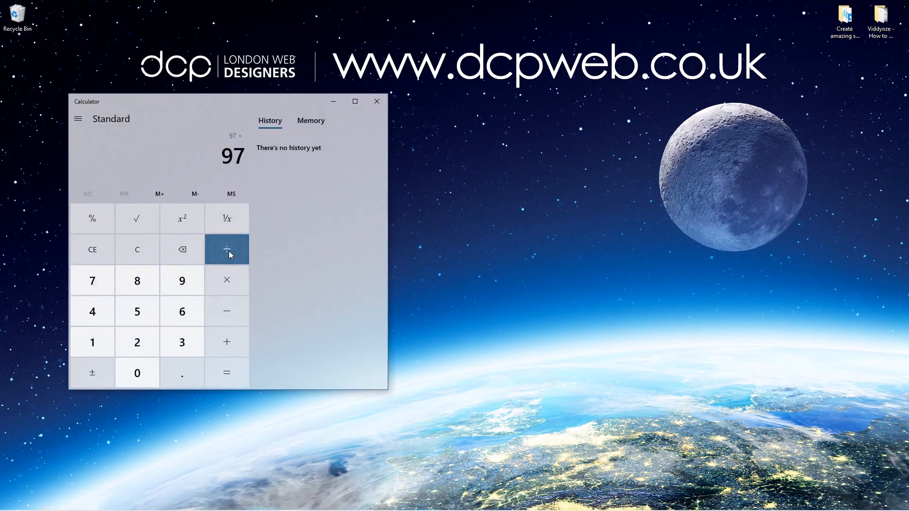
pyautogui.click(107, 339)
pyautogui.click(100, 282)
pyautogui.click(138, 371)
pyautogui.click(522, 327)
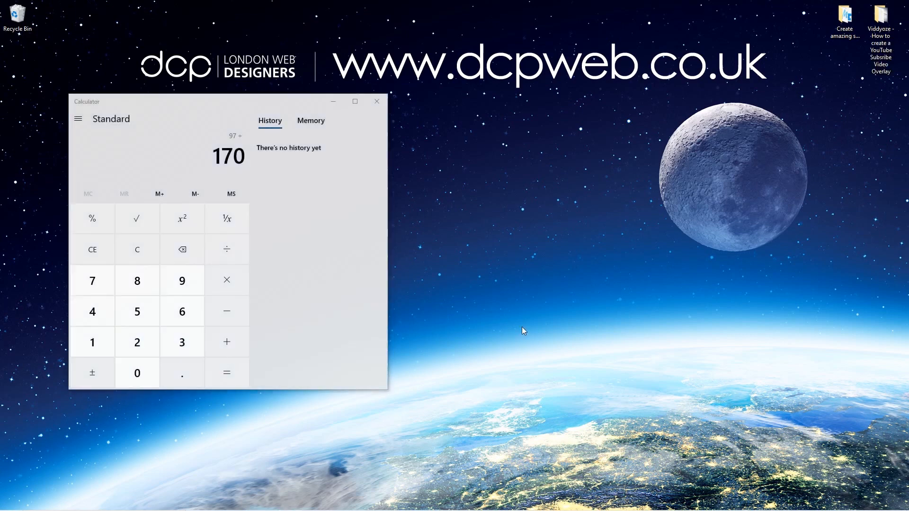
# Switch to the browser's Viddyoze pricing page and examine the Commercial licence's template count and one-time price in full screen.
pyautogui.hotkey('alt', 'Tab')
pyautogui.hotkey('alt', 'Tab')
pyautogui.hotkey('alt', 'Tab')
pyautogui.hotkey('alt', 'Tab')
pyautogui.hotkey('alt', 'shift', 'Tab')
pyautogui.click(101, 12)
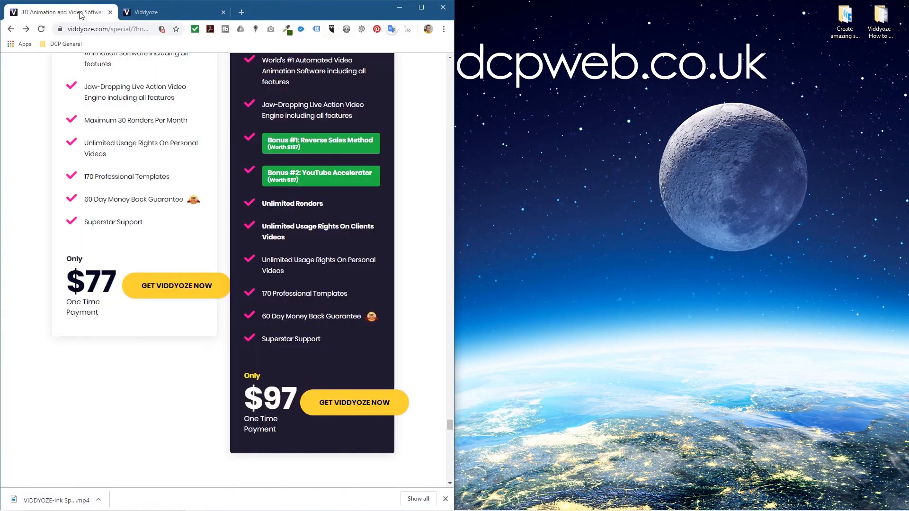
pyautogui.press('F11')
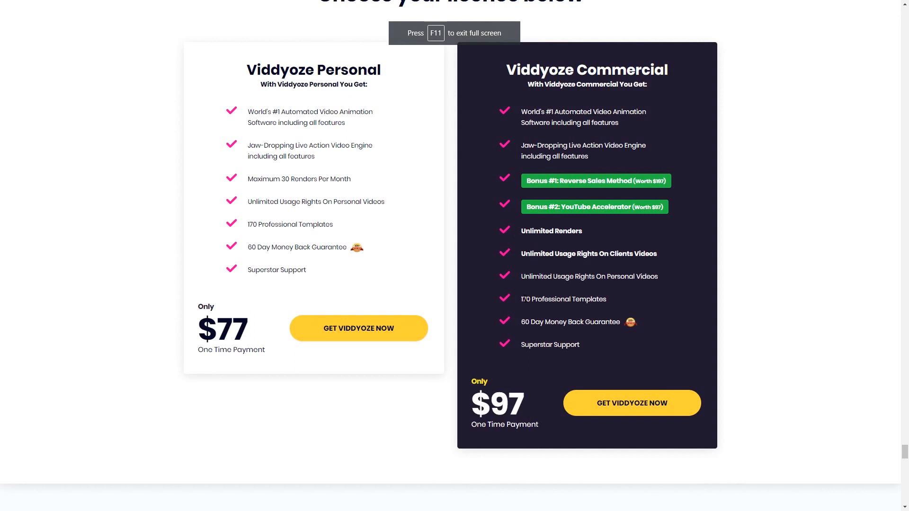
pyautogui.moveTo(523, 299); pyautogui.dragTo(603, 298)
pyautogui.moveTo(492, 401); pyautogui.dragTo(541, 401)
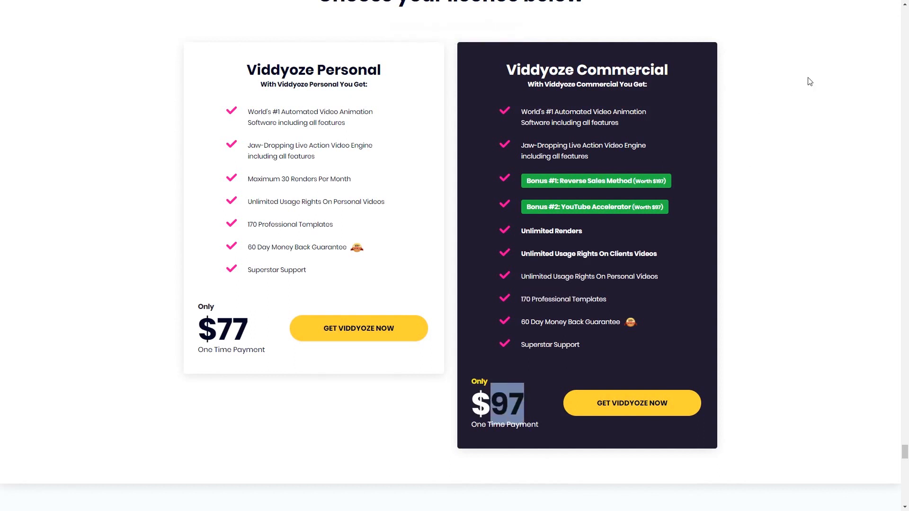
pyautogui.click(822, 54)
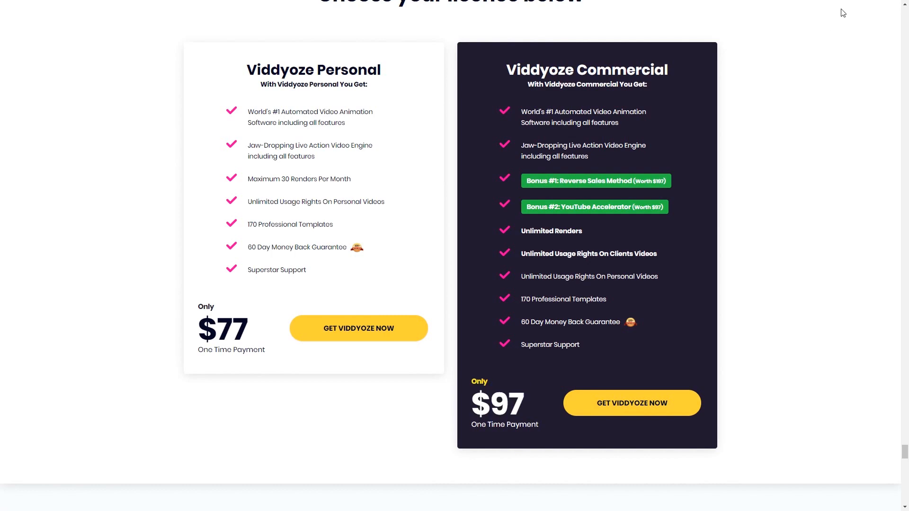
# Return to the Calculator and compute the cost per template from the entered division.
pyautogui.press('F11')
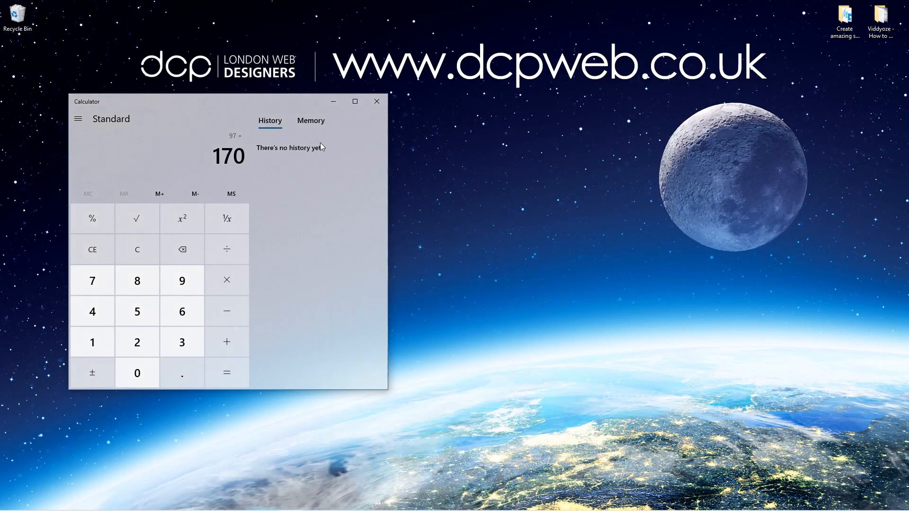
pyautogui.click(232, 373)
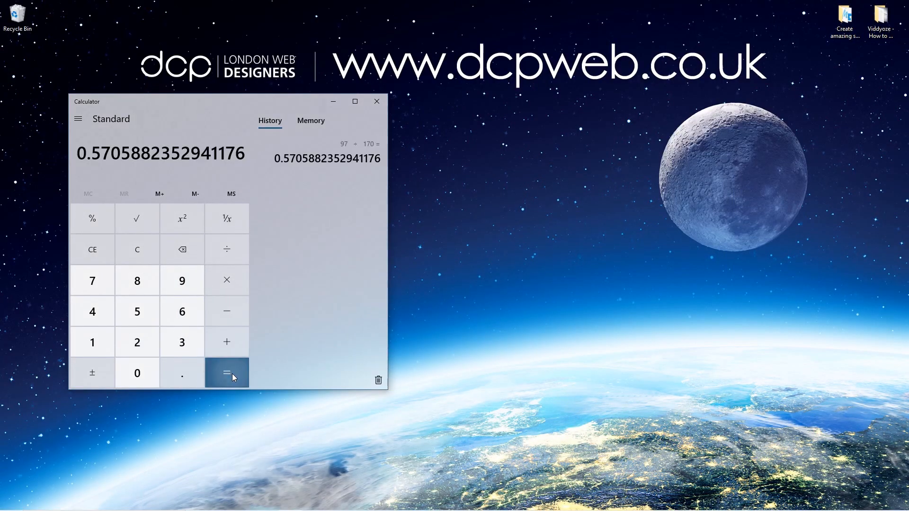